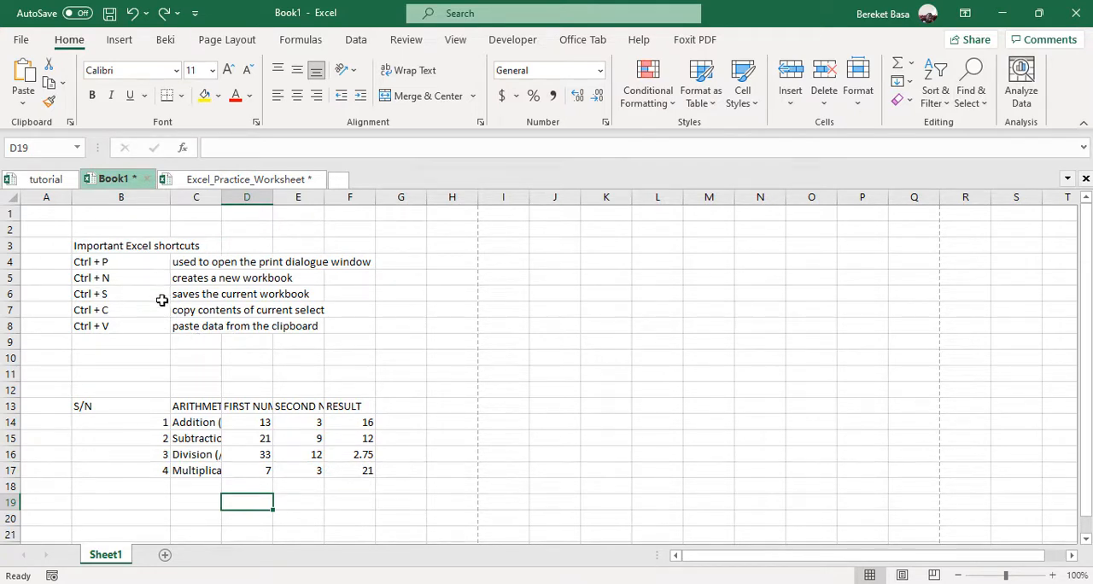
Examine the print settings for Book1, including the print range and collation choices, and return to the worksheet
left_click(224, 357)
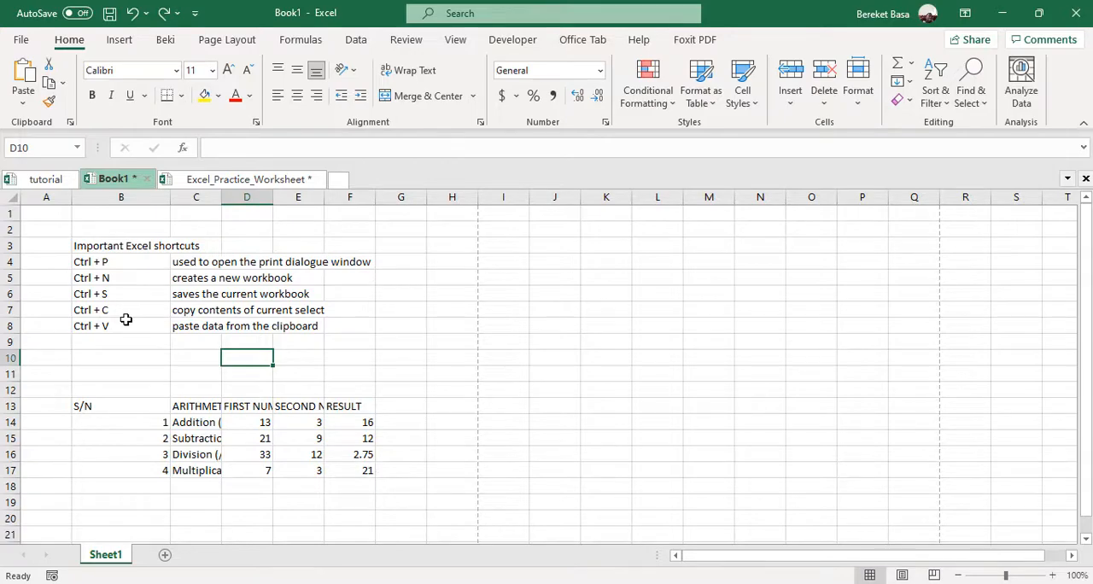
key("ctrl+p")
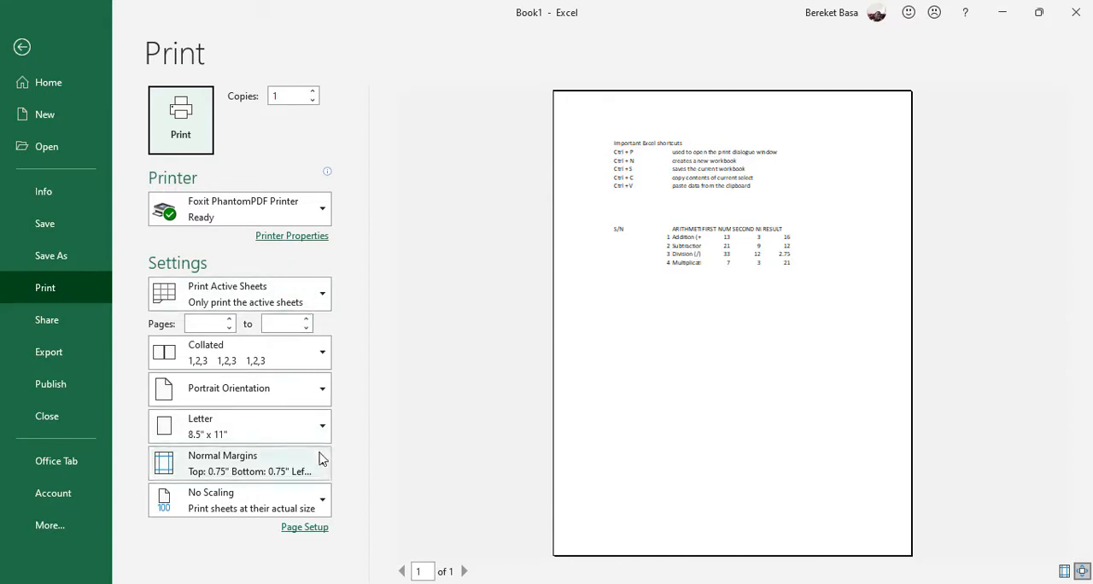
left_click(328, 297)
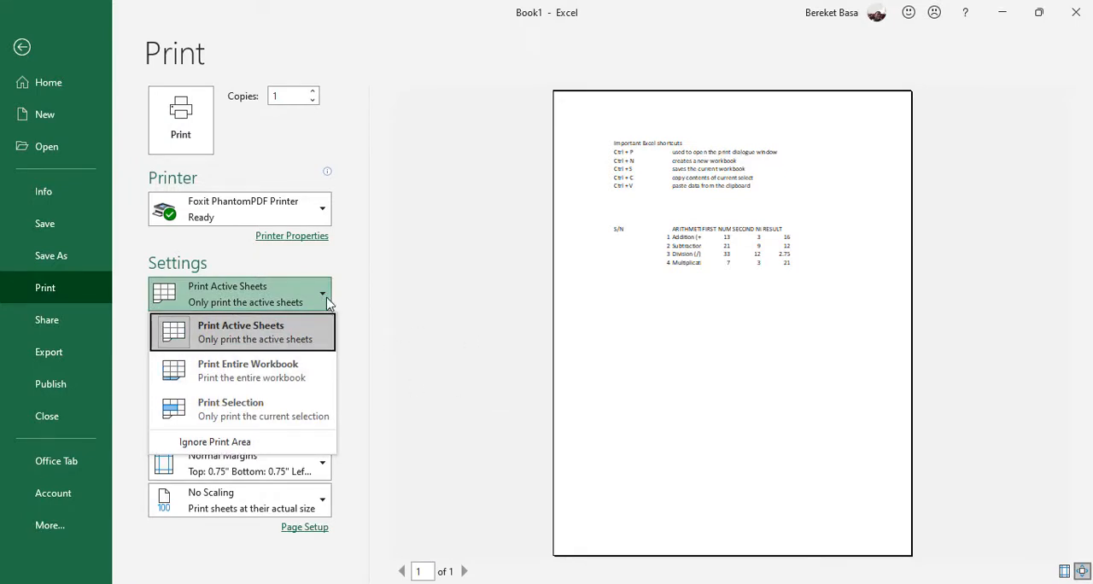
left_click(326, 297)
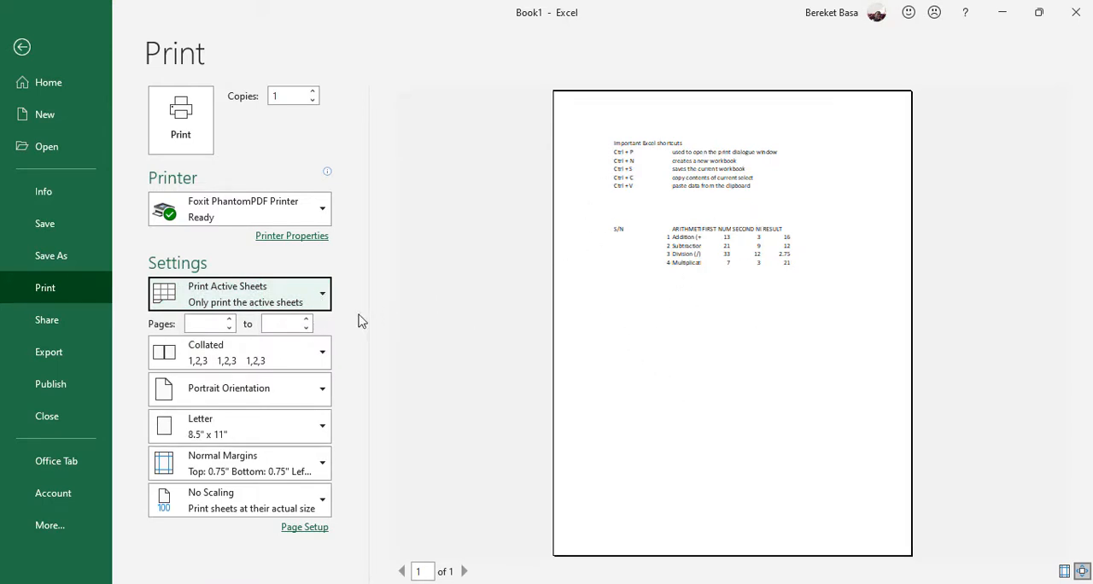
left_click(329, 294)
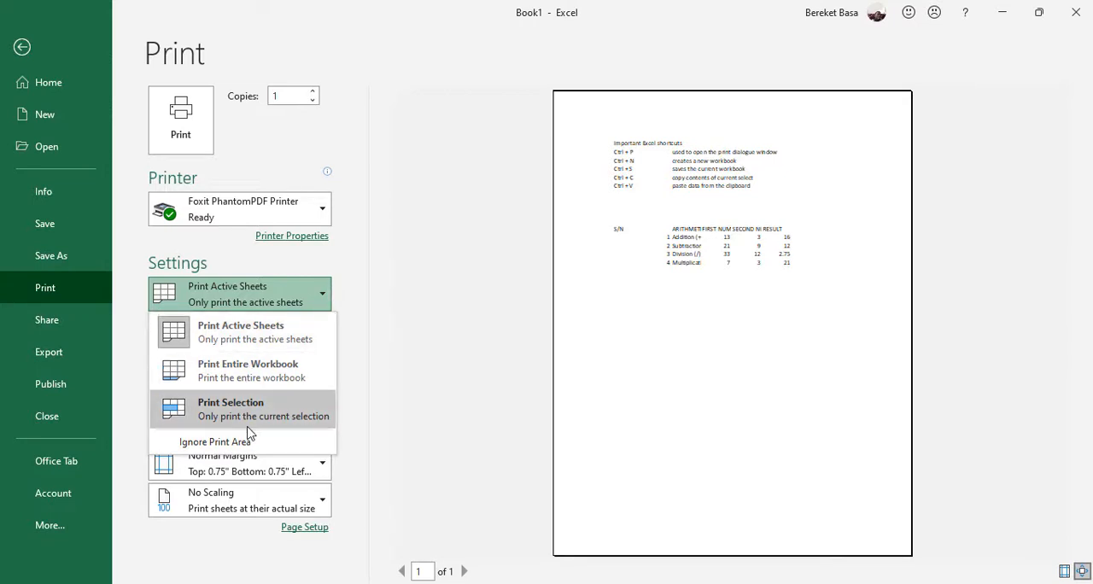
key("Escape")
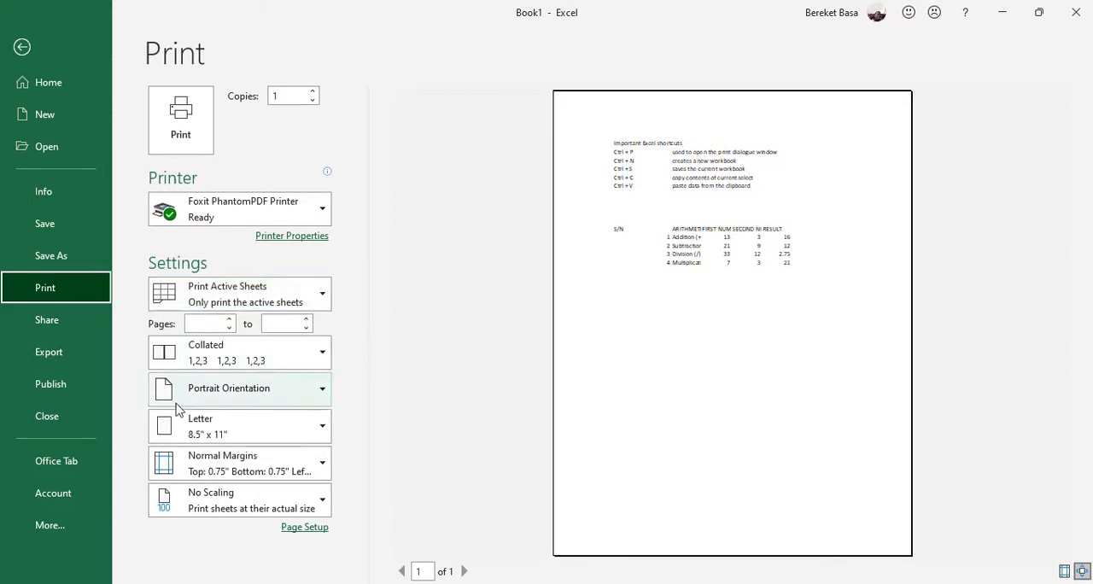
left_click(323, 352)
left_click(326, 354)
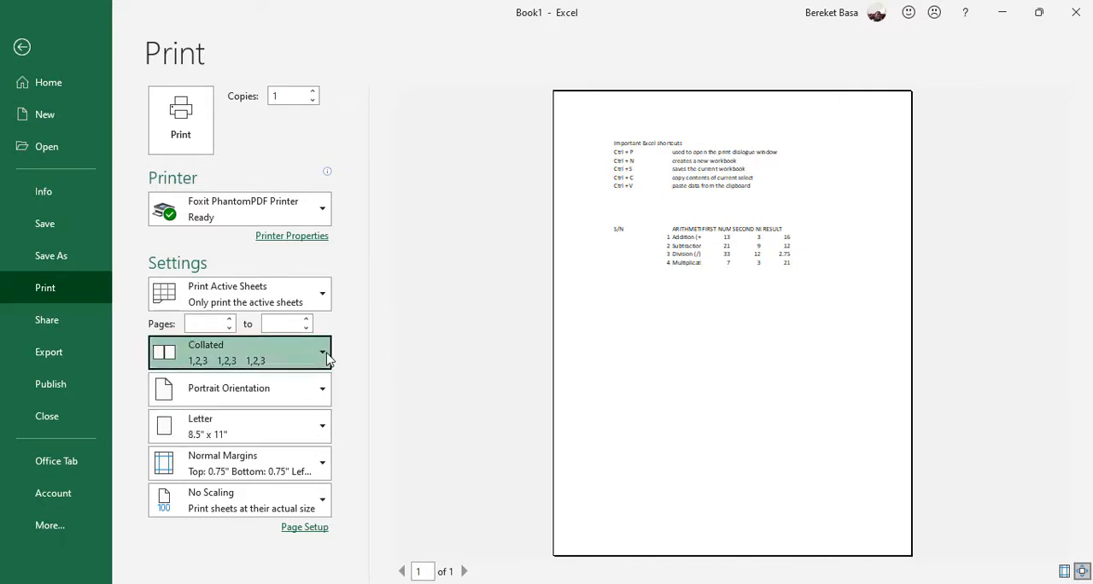
left_click(326, 353)
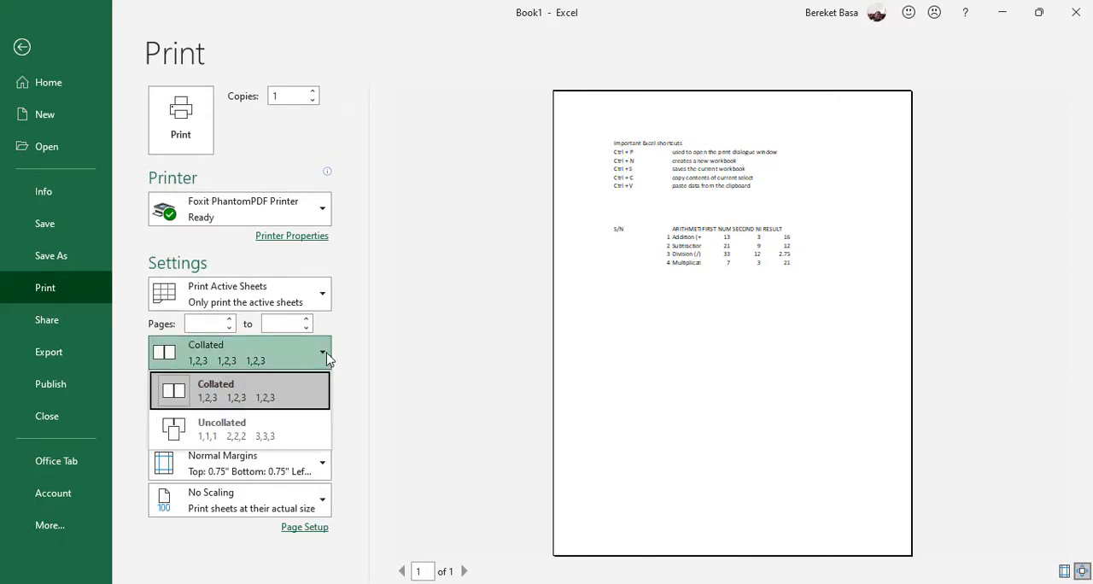
left_click(326, 355)
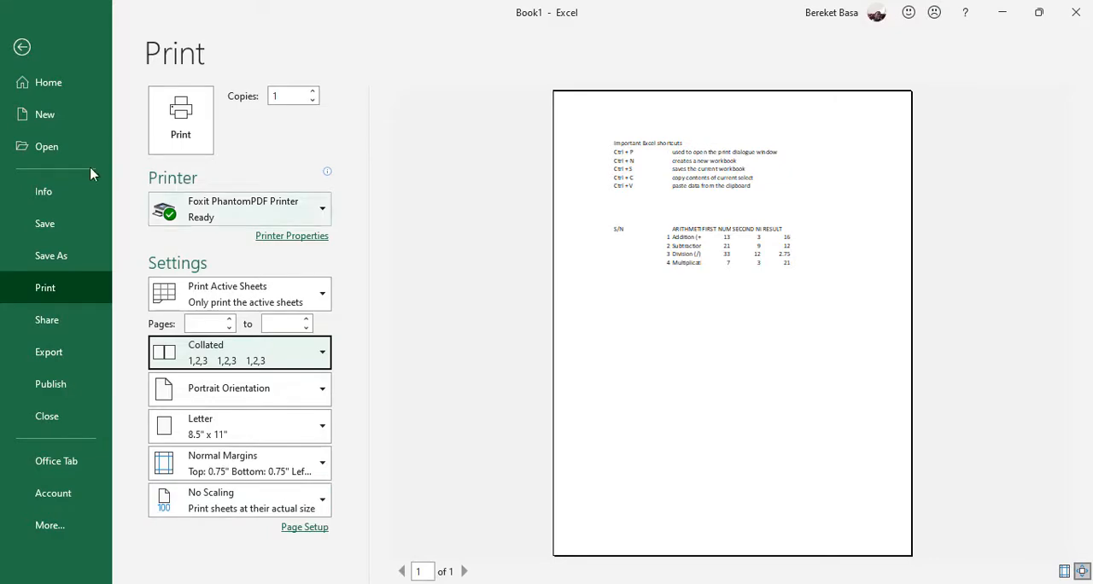
left_click(24, 48)
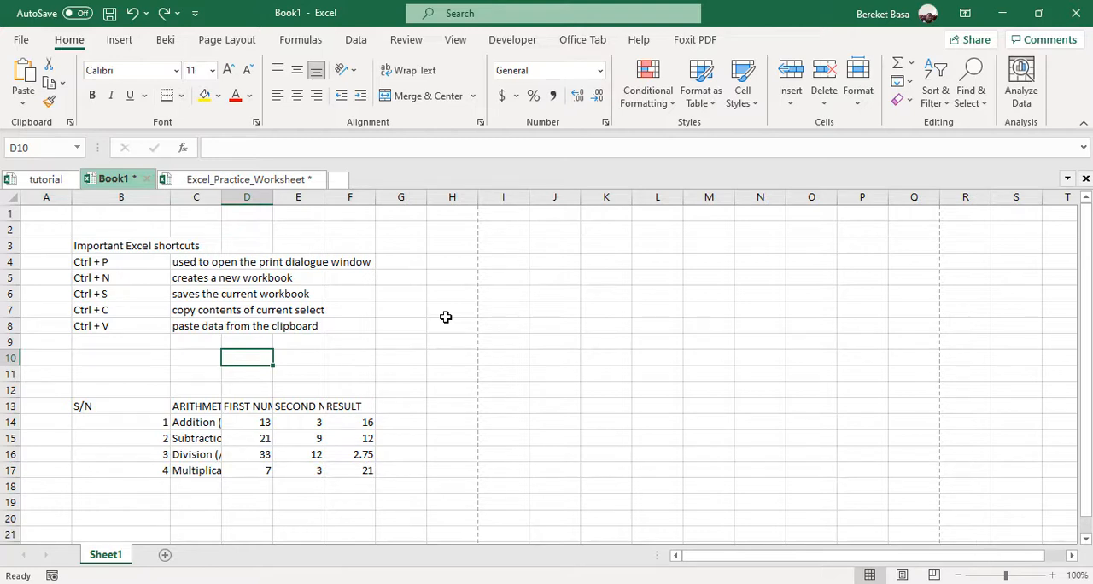
Create a new blank workbook and close it again
key("ctrl+n")
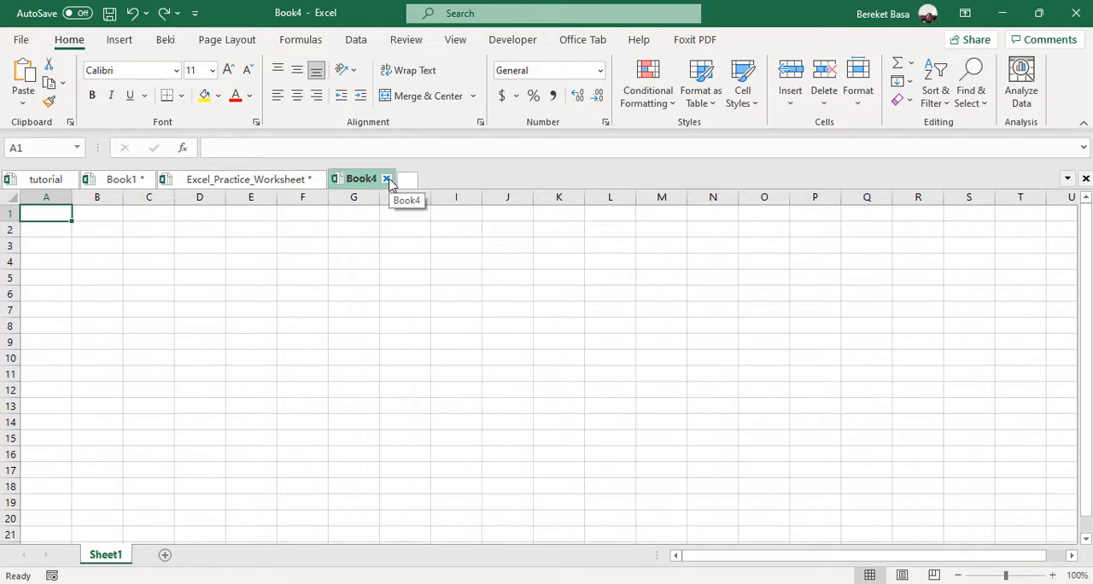
left_click(387, 179)
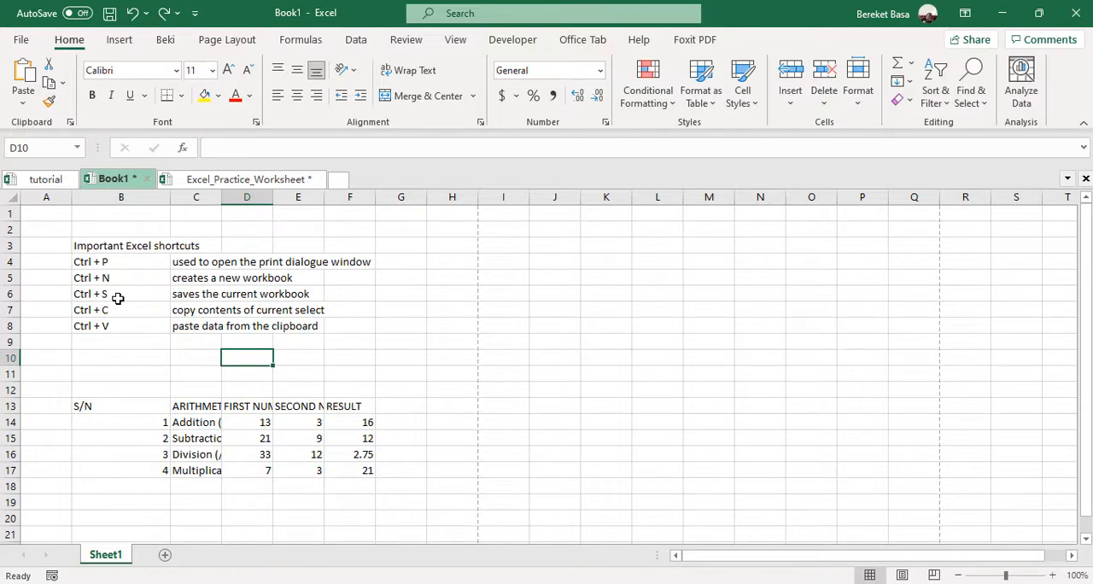
Bring up the save dialog for the Book1 workbook and dismiss it without saving
left_click(20, 40)
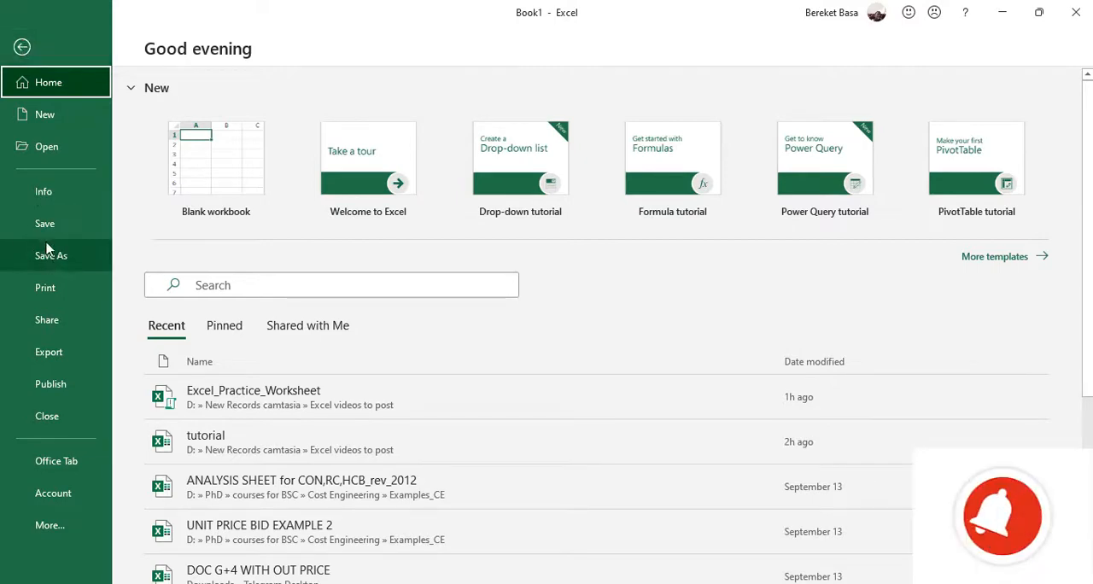
left_click(23, 47)
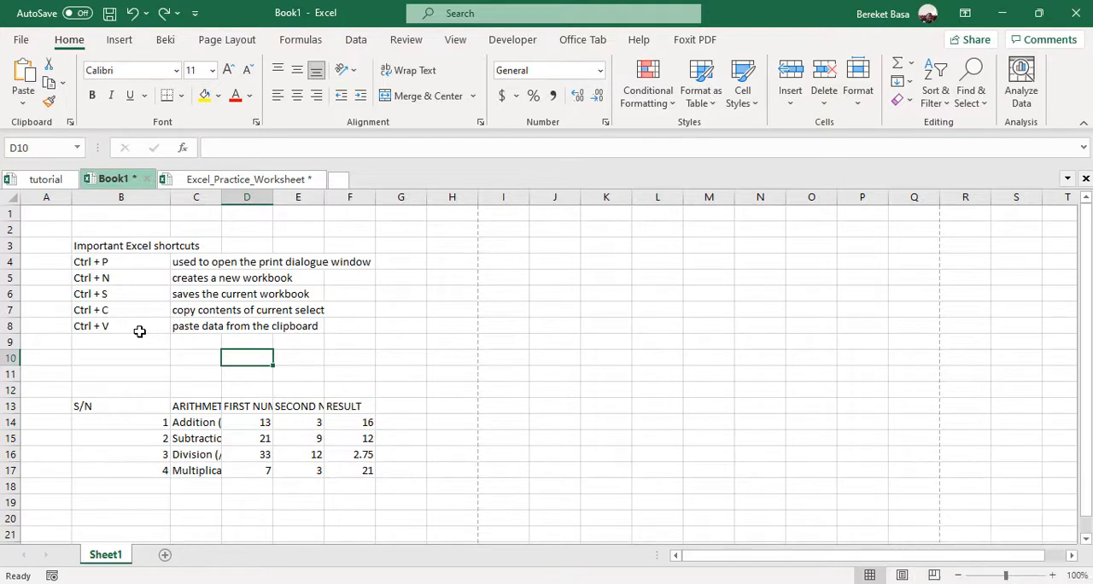
key("ctrl+s")
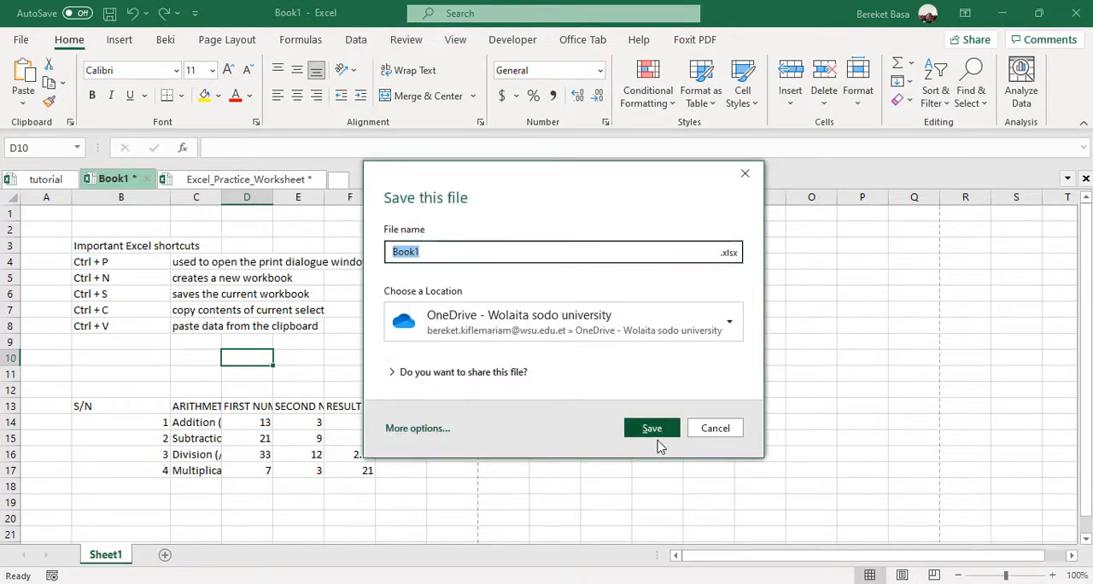
left_click(715, 428)
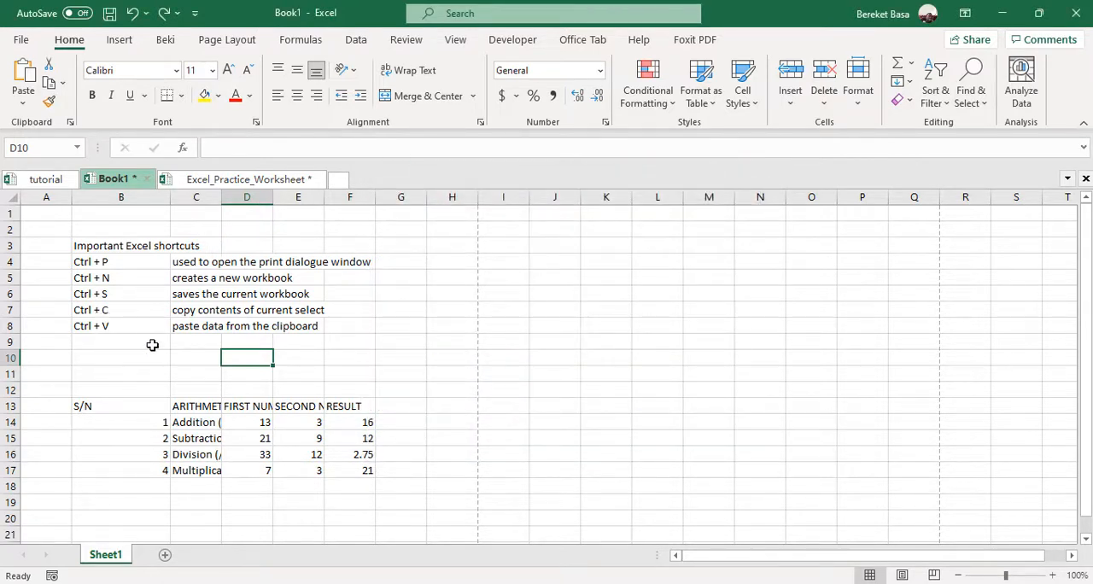
Copy the text "paste data from the clipboard" from cell C8 into cell C10
left_click(188, 333)
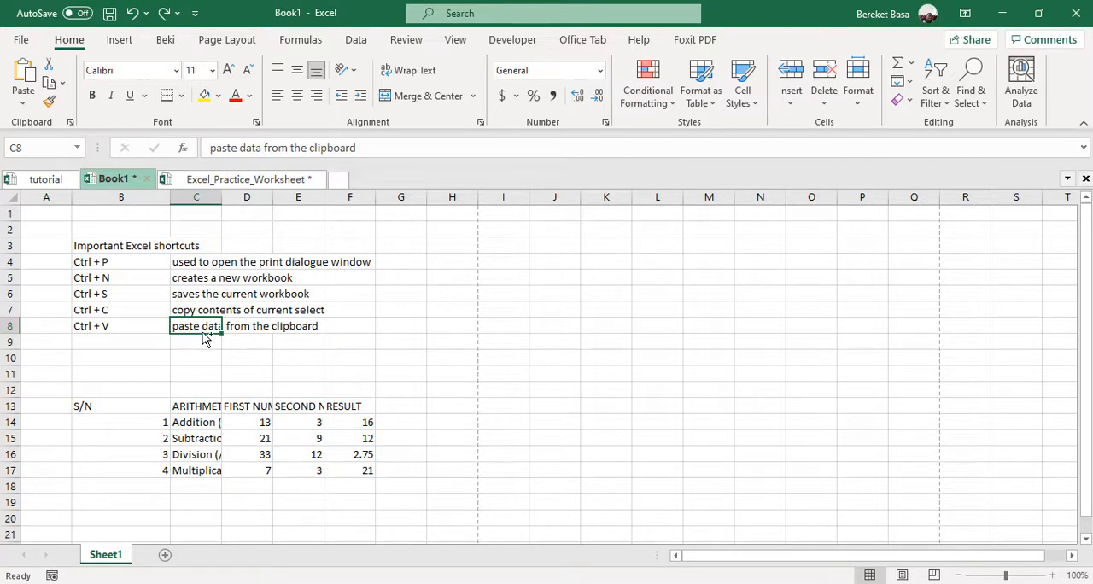
key("ctrl+c")
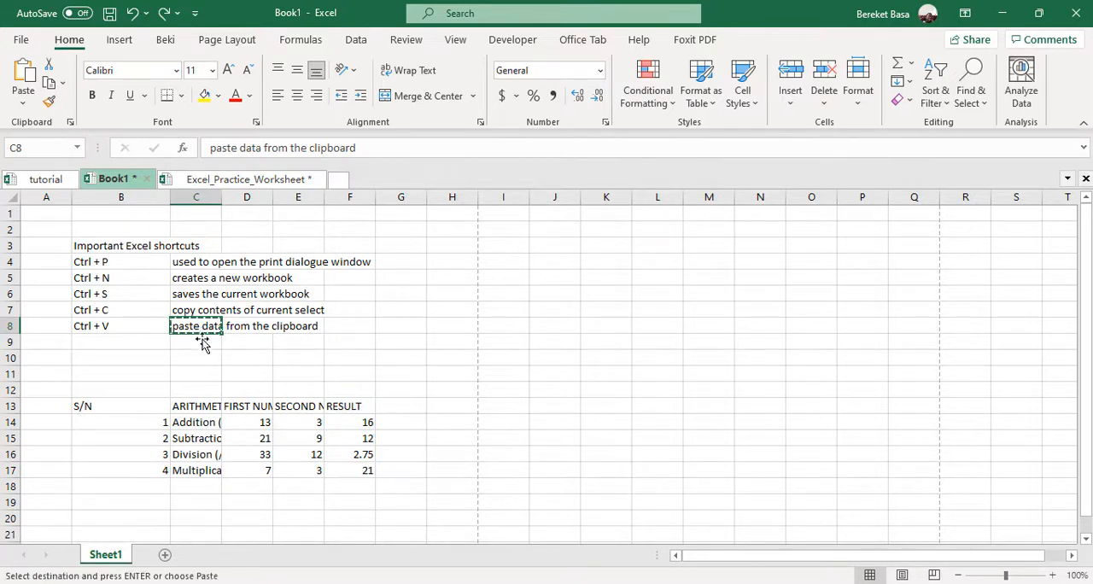
left_click(187, 358)
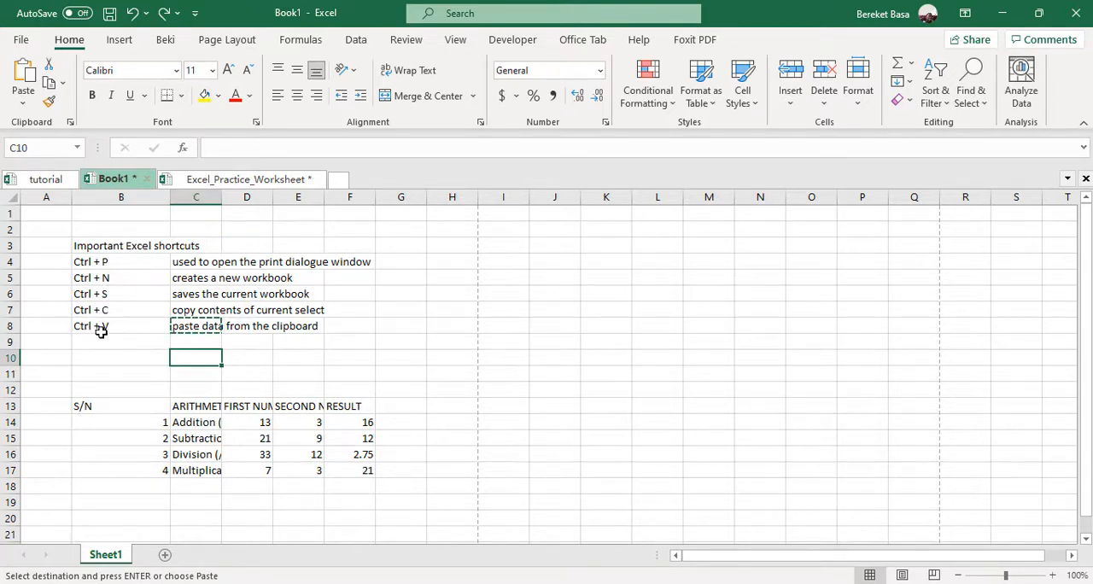
key("ctrl+v")
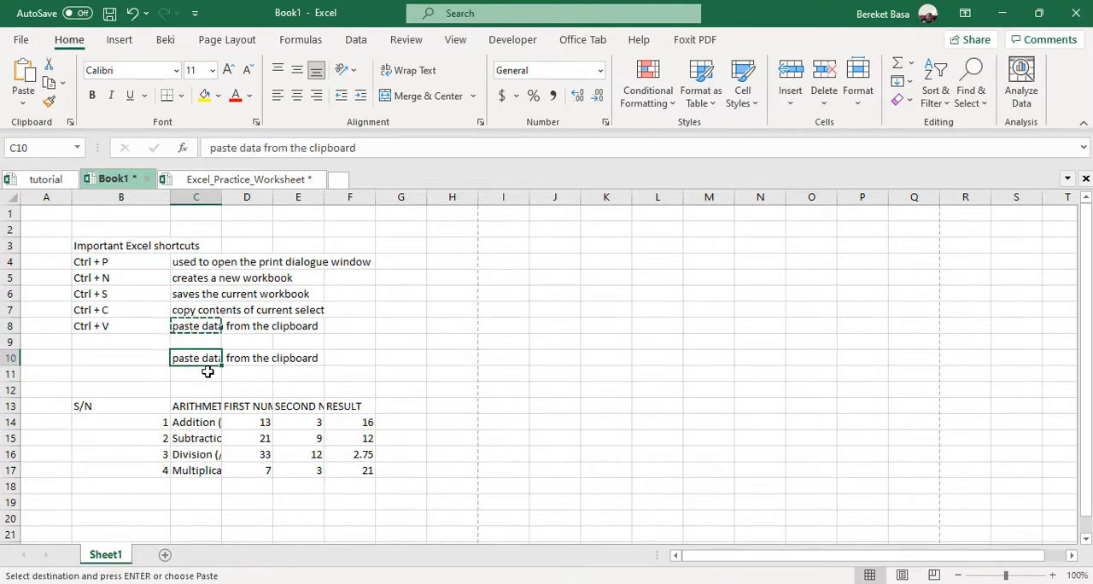
key("Escape")
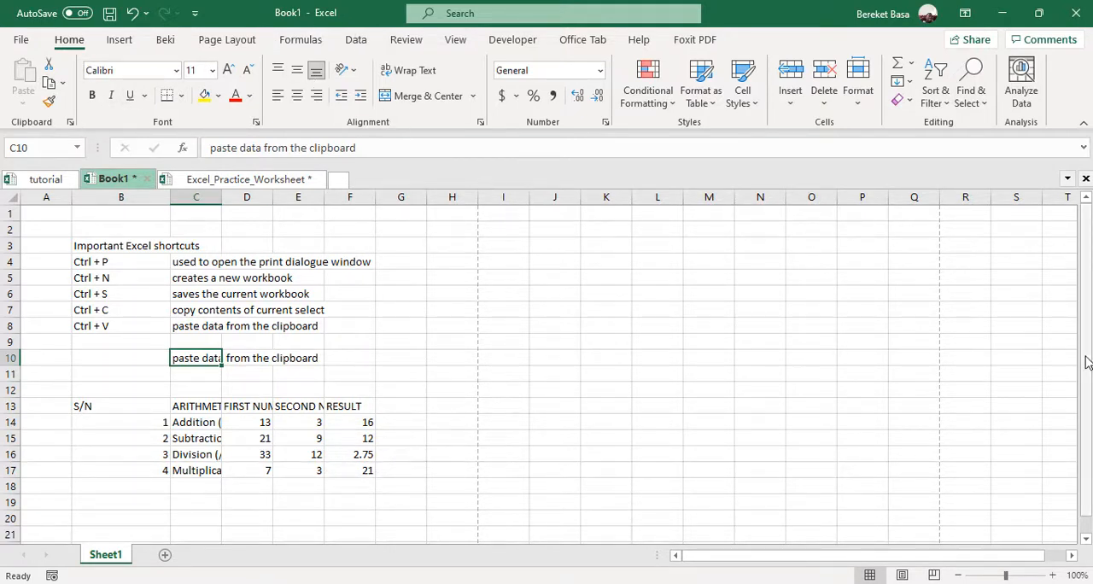
left_click_drag(1086, 359, 1087, 374)
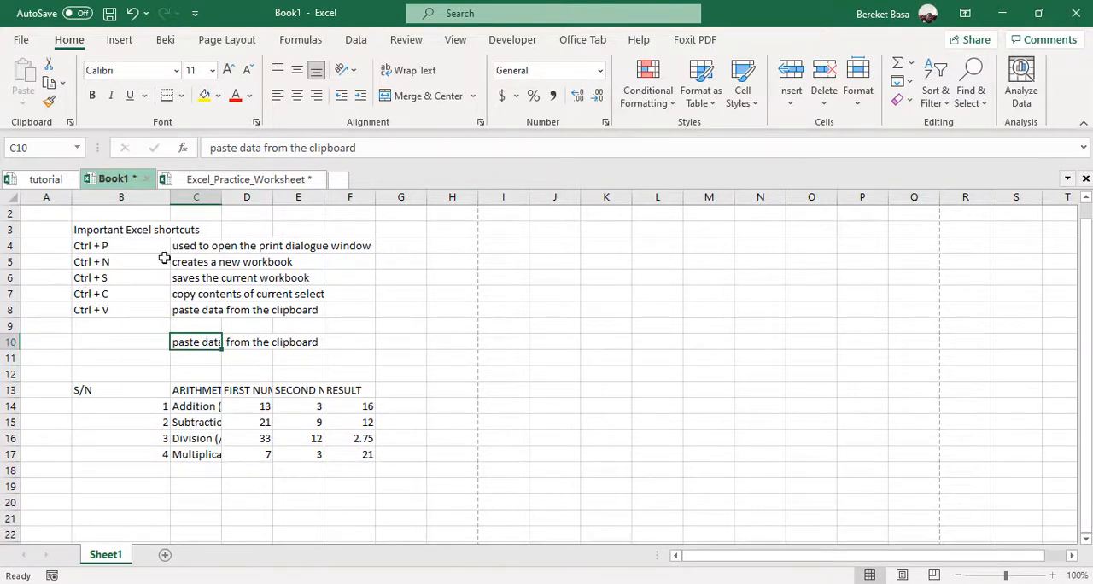
right_click(402, 245)
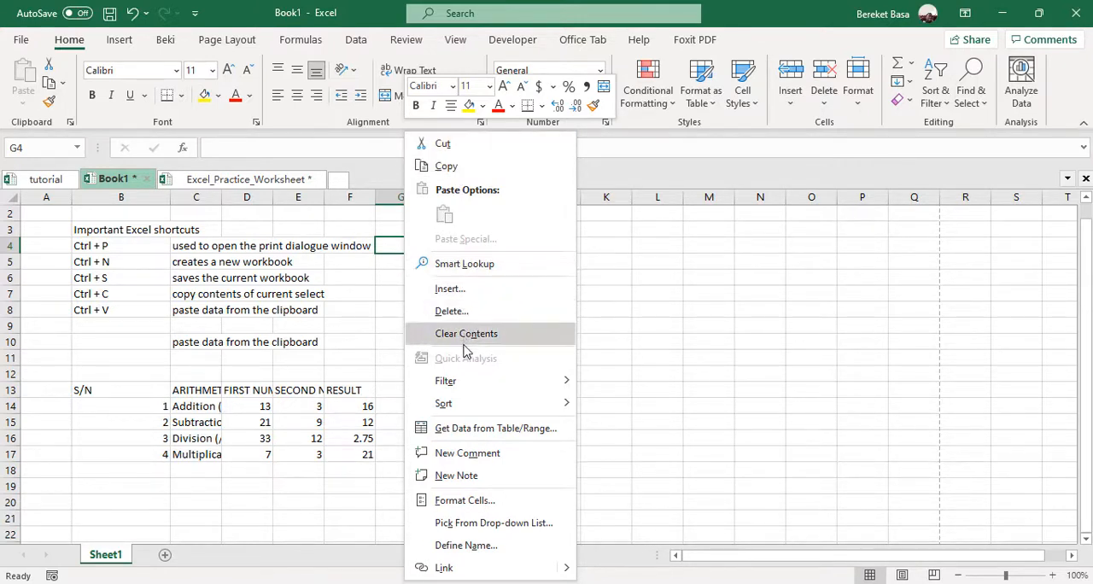
key("Escape")
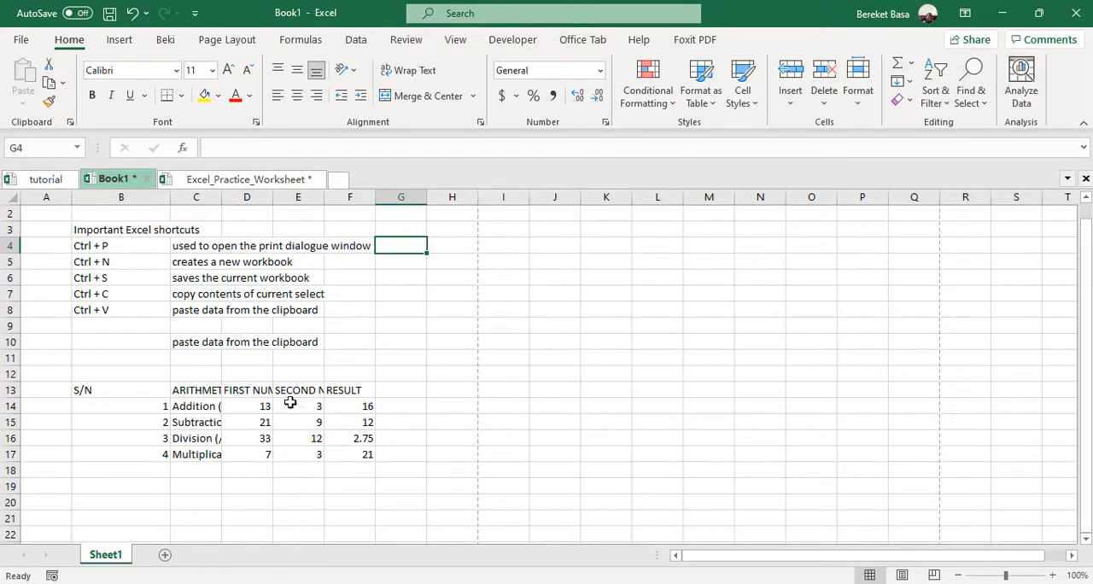
Centre the S/N heading in cell B13 both vertically and horizontally
left_click(95, 389)
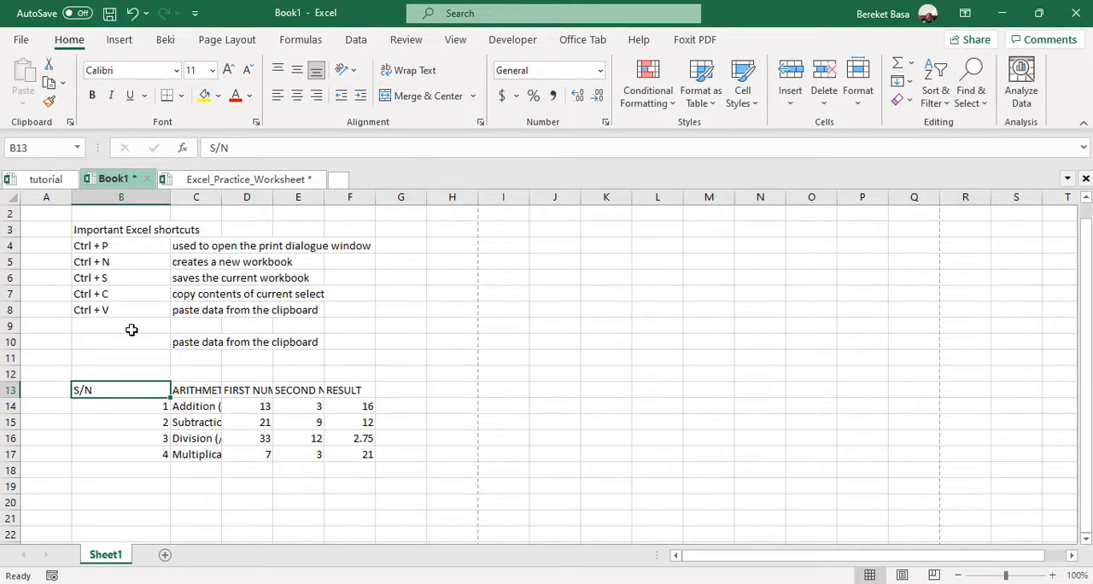
left_click(296, 72)
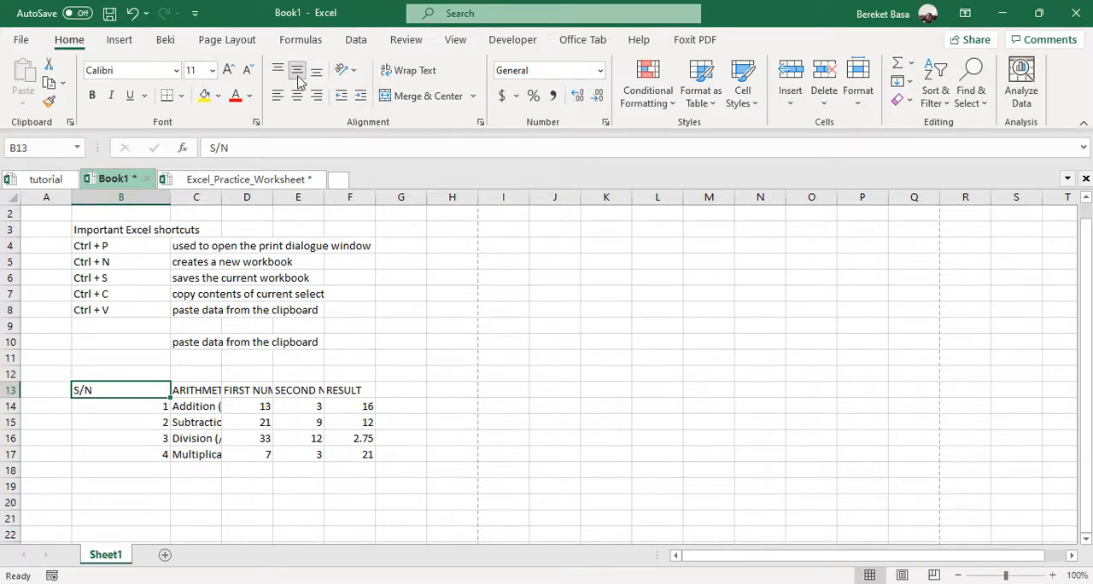
left_click(296, 96)
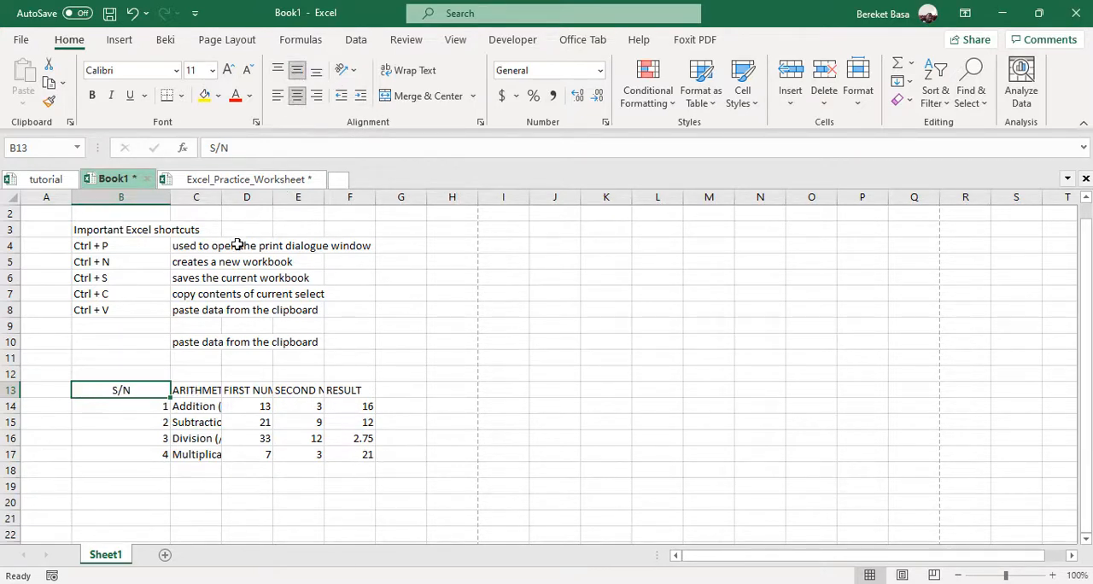
Centre the serial numbers in cells B14 to B17 both vertically and horizontally
double_click(135, 408)
left_click(139, 437)
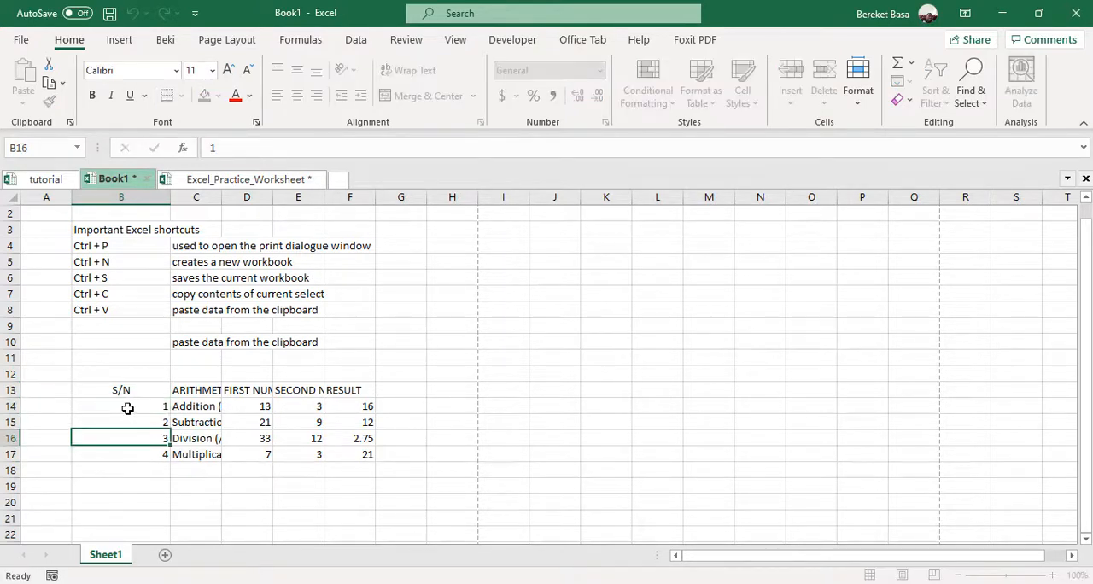
left_click_drag(134, 406, 129, 451)
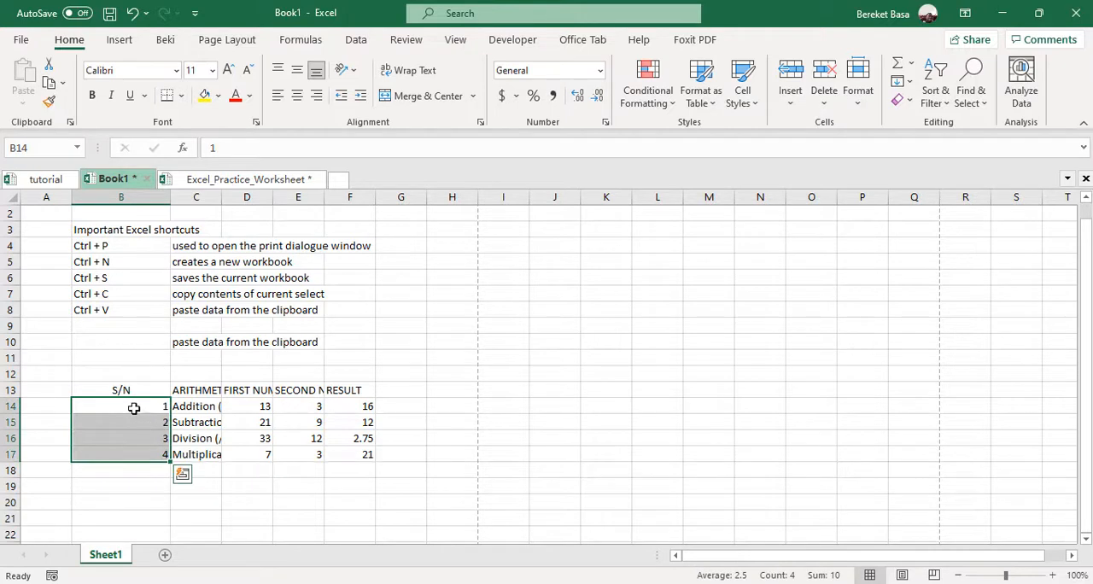
left_click(297, 70)
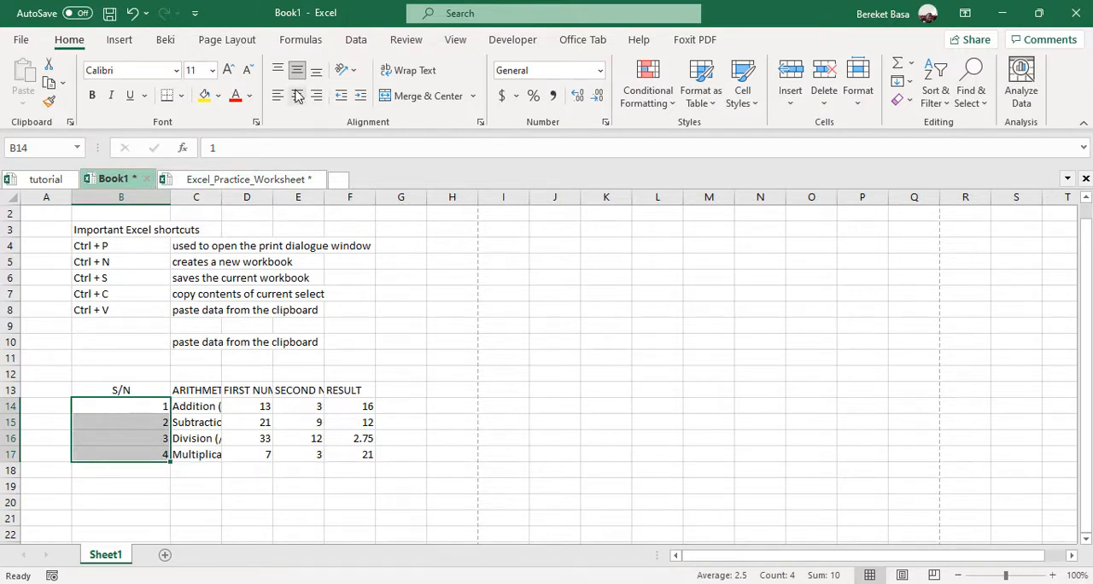
left_click(297, 96)
left_click(244, 483)
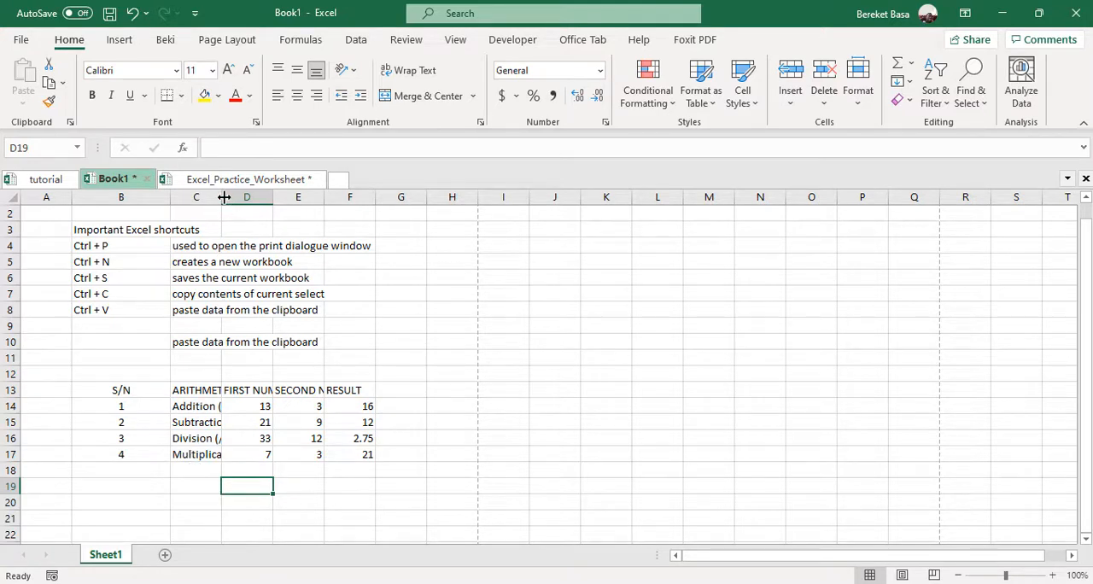
Widen column C to fit the operator names and wrap the ARITHMETIC OPERATOR heading in cell C13
left_click_drag(224, 197, 262, 198)
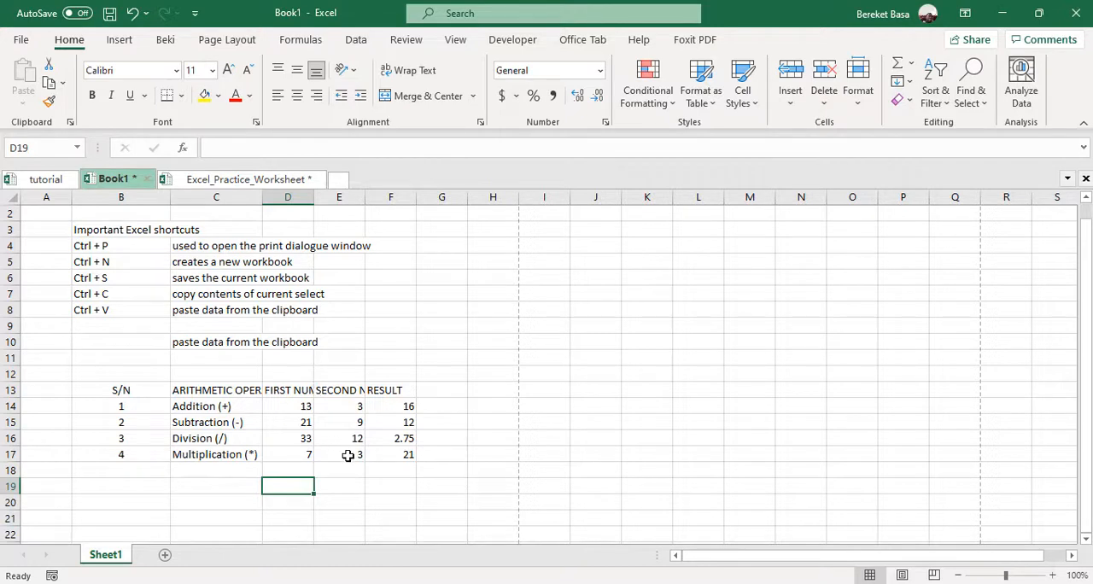
left_click(215, 390)
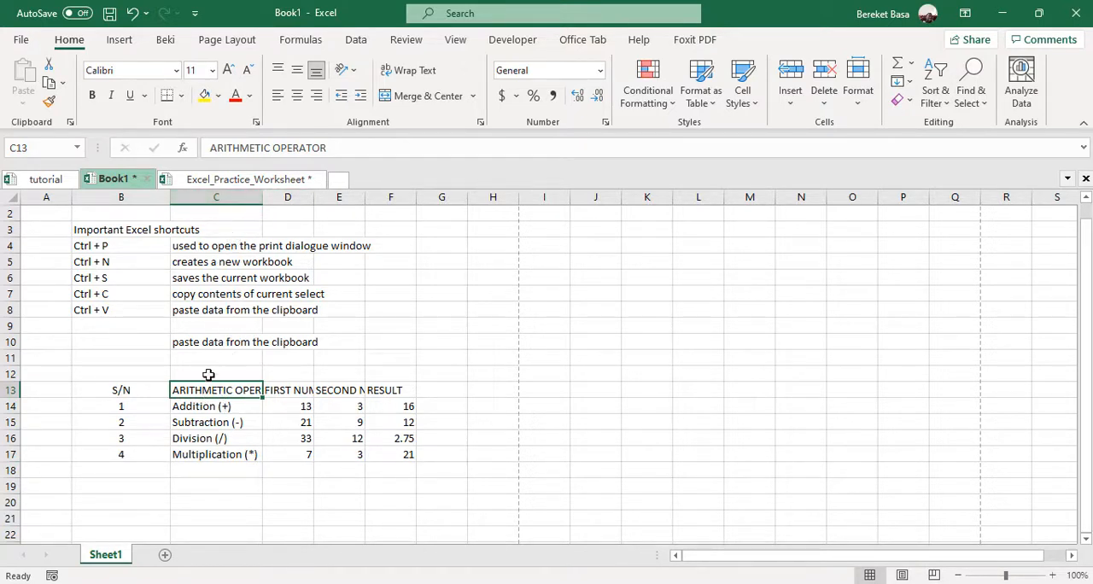
left_click(413, 75)
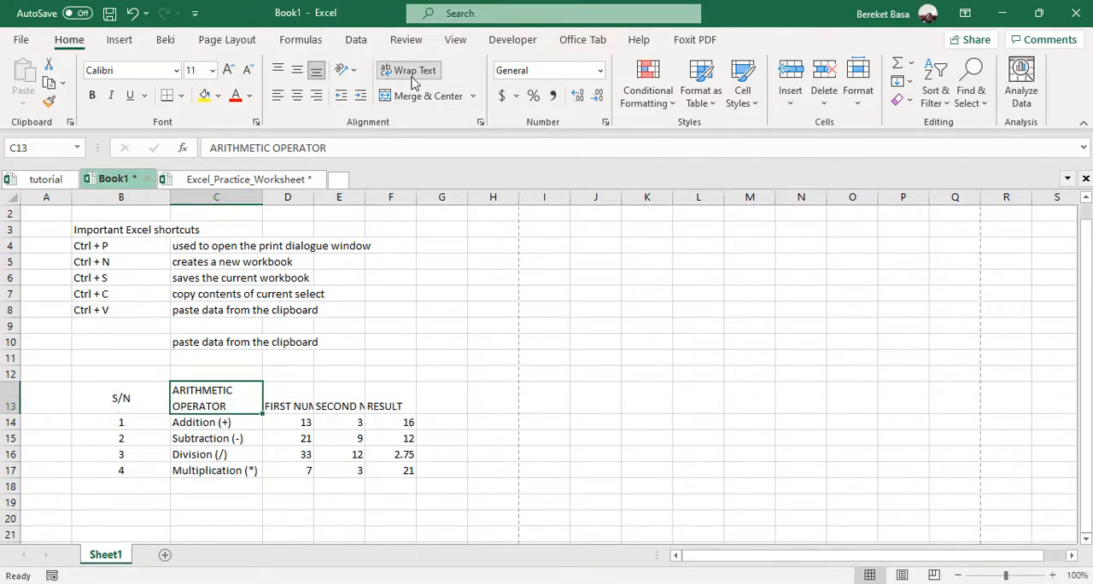
Wrap the text of the FIRST NUMBER, SECOND NUMBER and RESULT headings in cells D13, E13 and F13
left_click(290, 449)
left_click(288, 403)
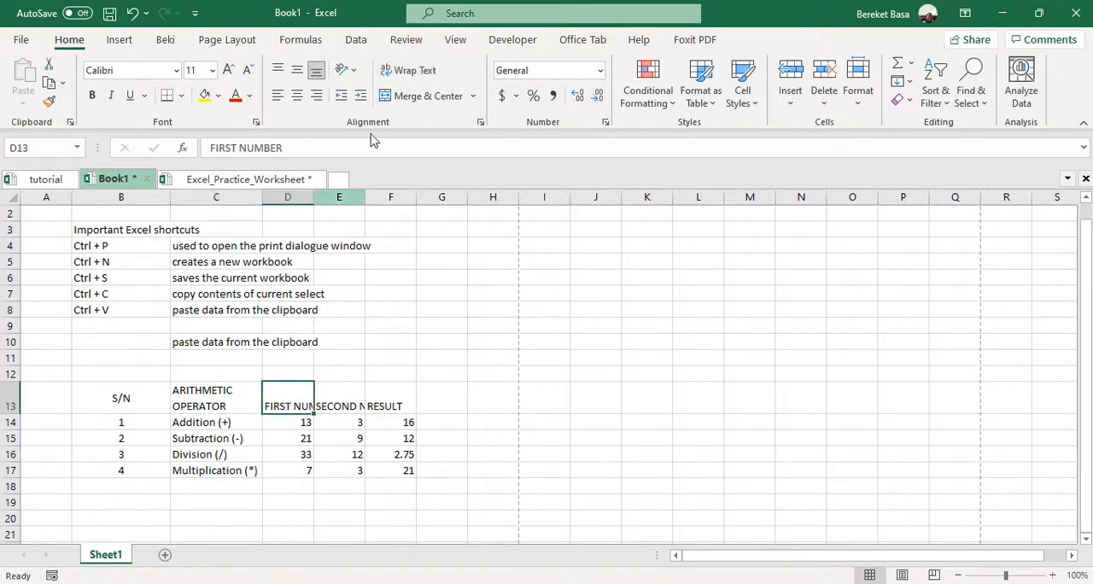
left_click(415, 70)
left_click(339, 403)
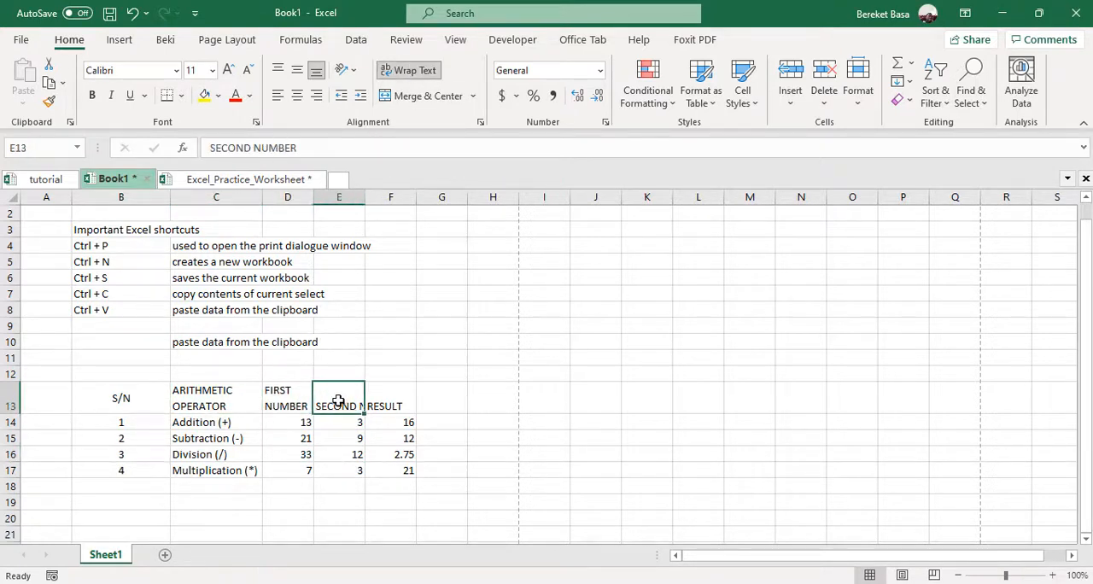
left_click(415, 70)
left_click(396, 398)
left_click(415, 70)
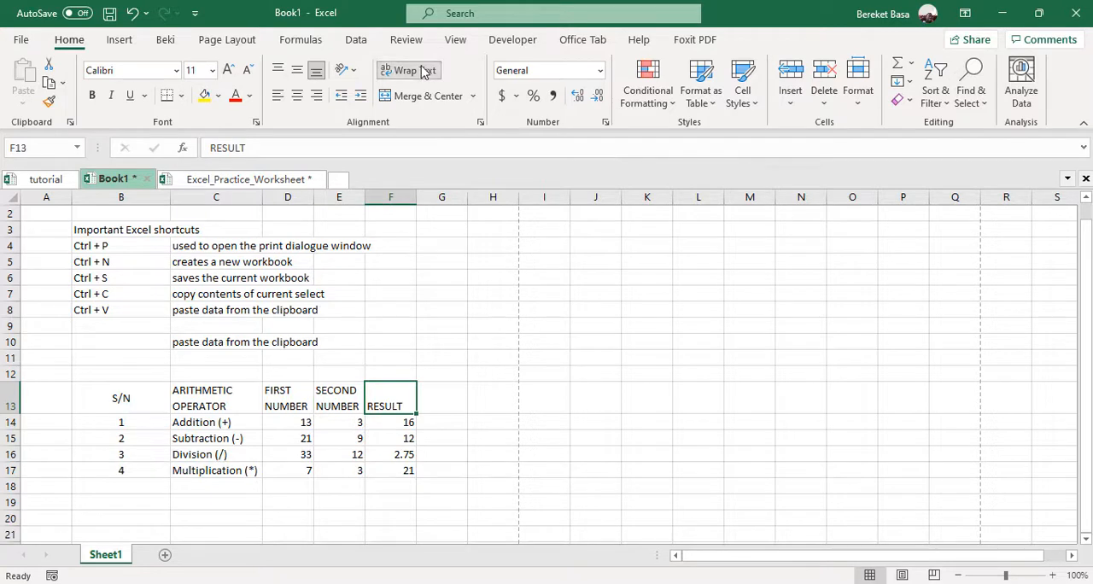
left_click(278, 483)
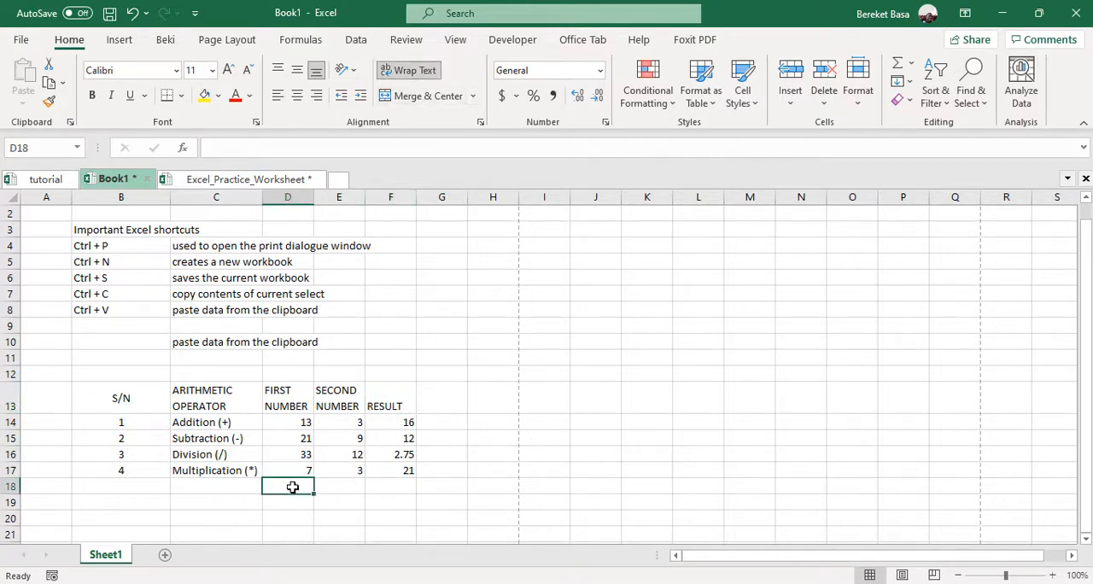
Clear the hard-coded values under the RESULT heading in cells F14 to F18
left_click(390, 423)
left_click(384, 440)
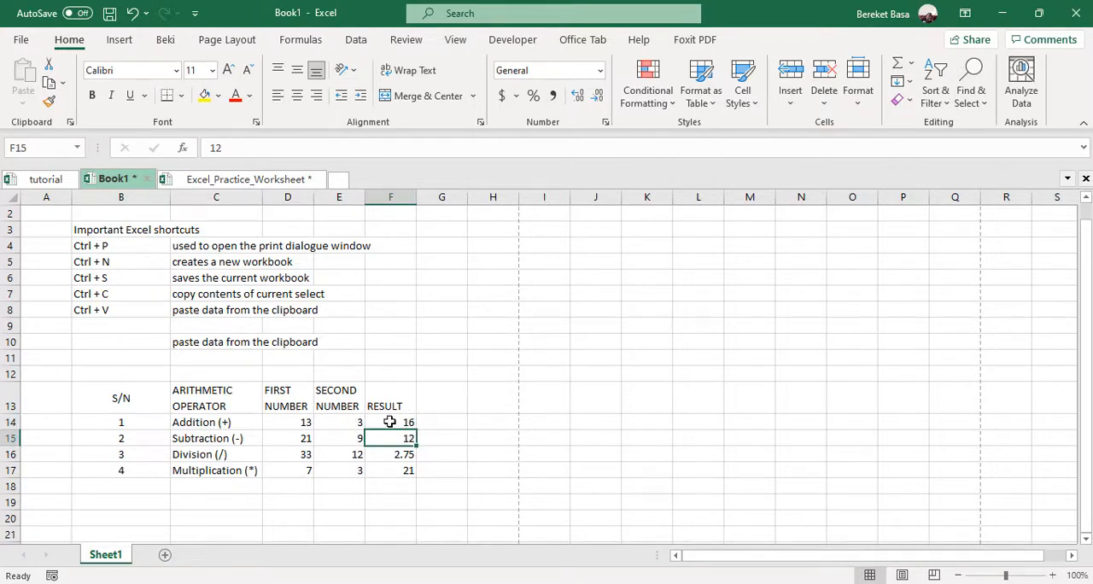
left_click_drag(389, 422, 385, 479)
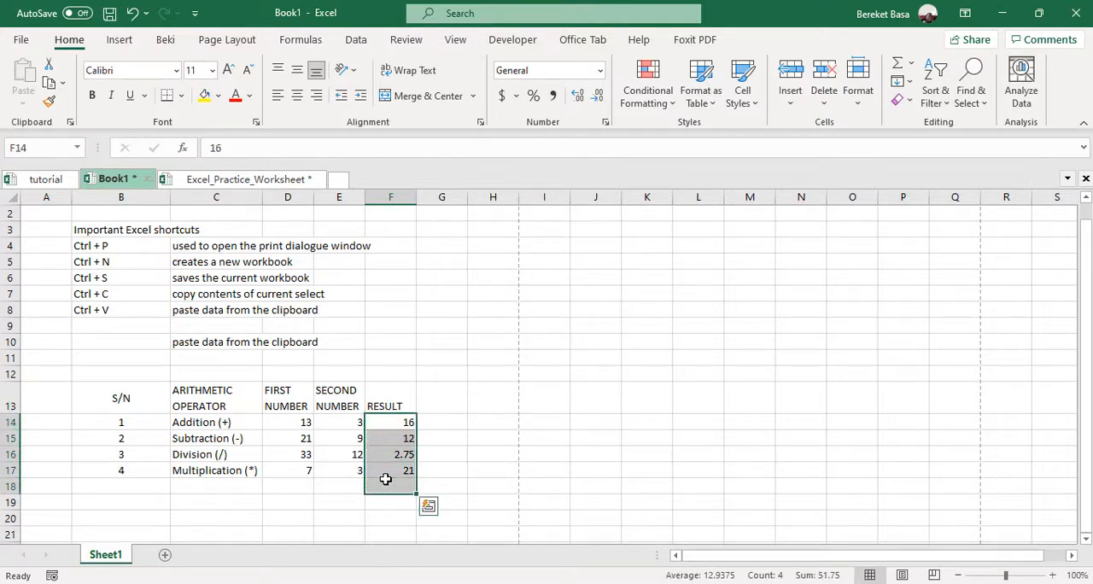
key("Delete")
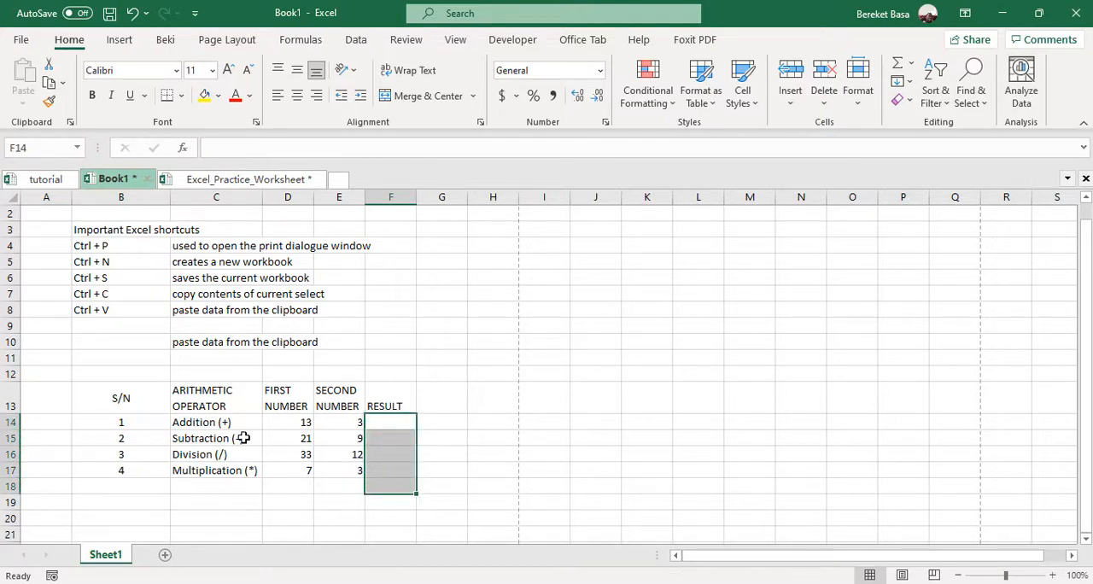
Enter the addition formula =D14+E14 in cell F14
left_click(382, 422)
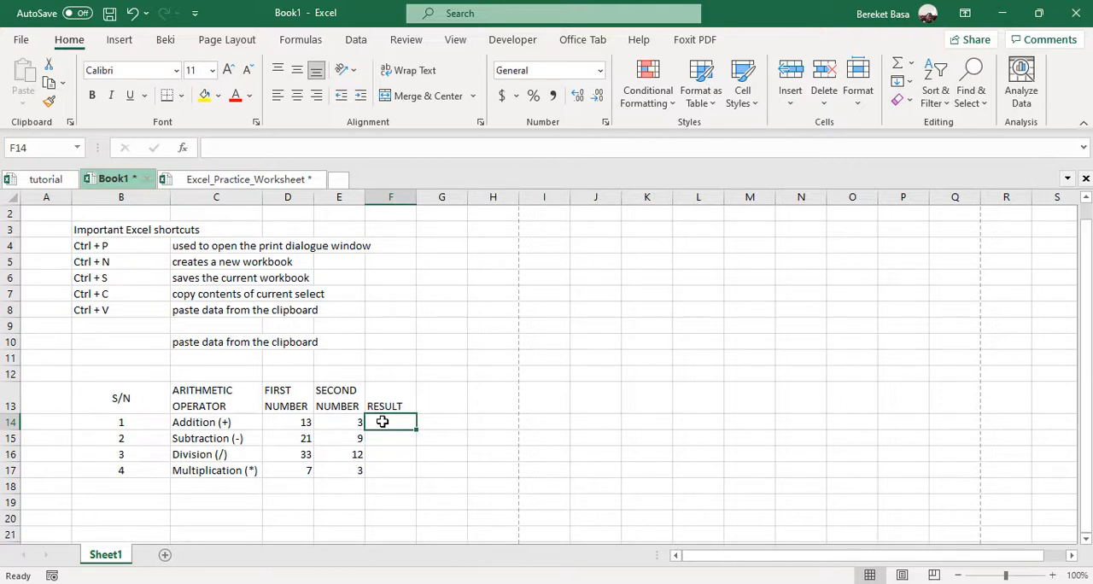
type("=")
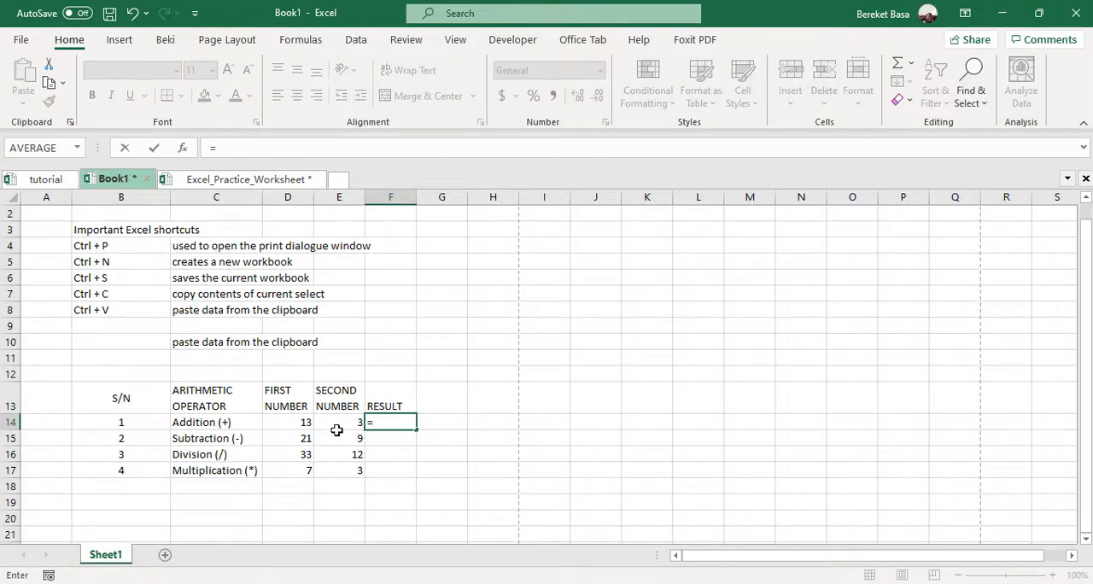
left_click(297, 423)
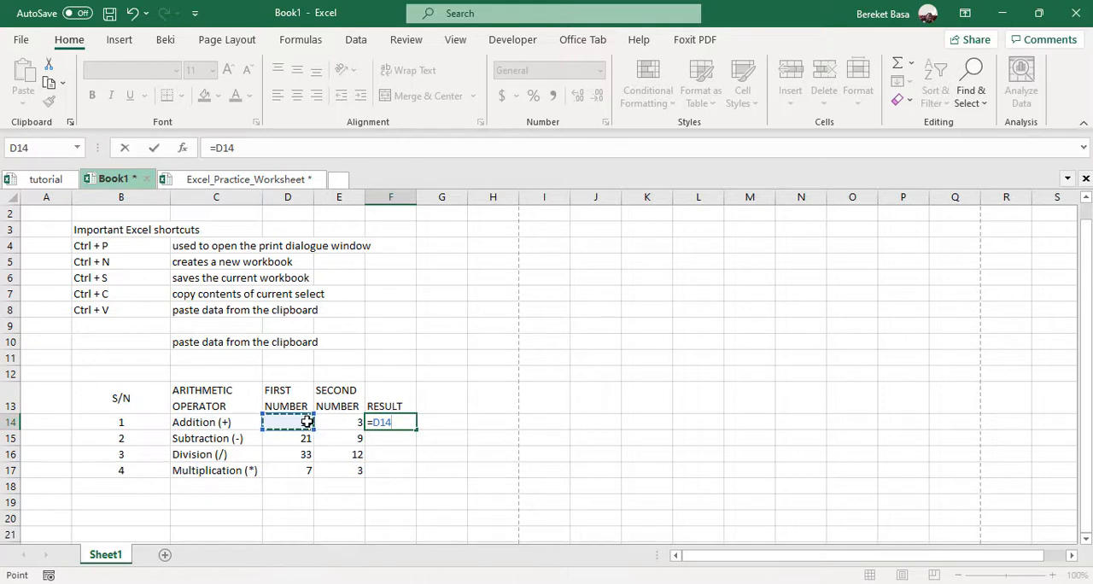
type("+")
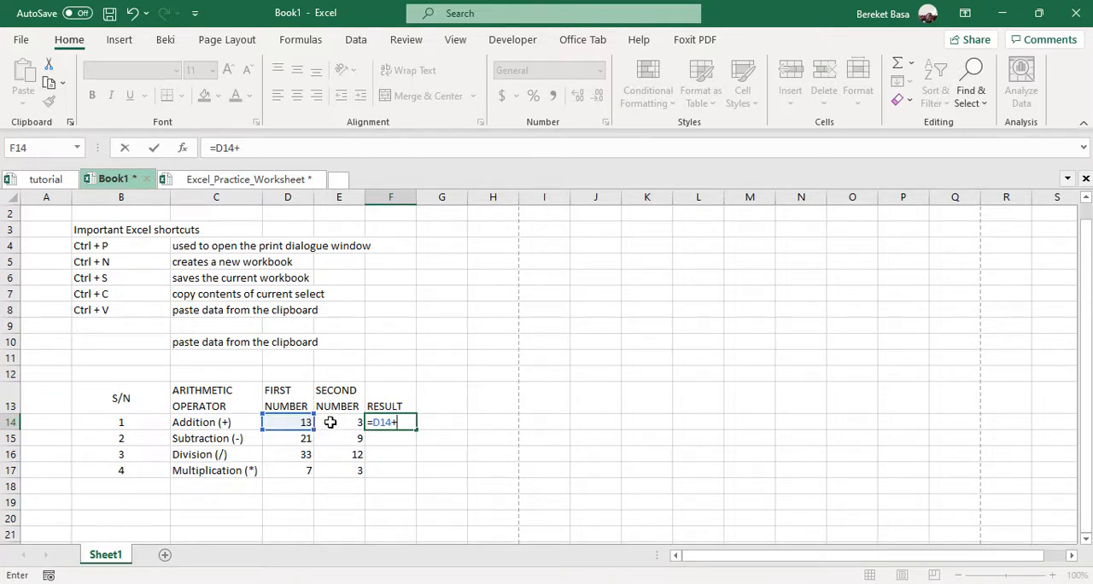
left_click(329, 422)
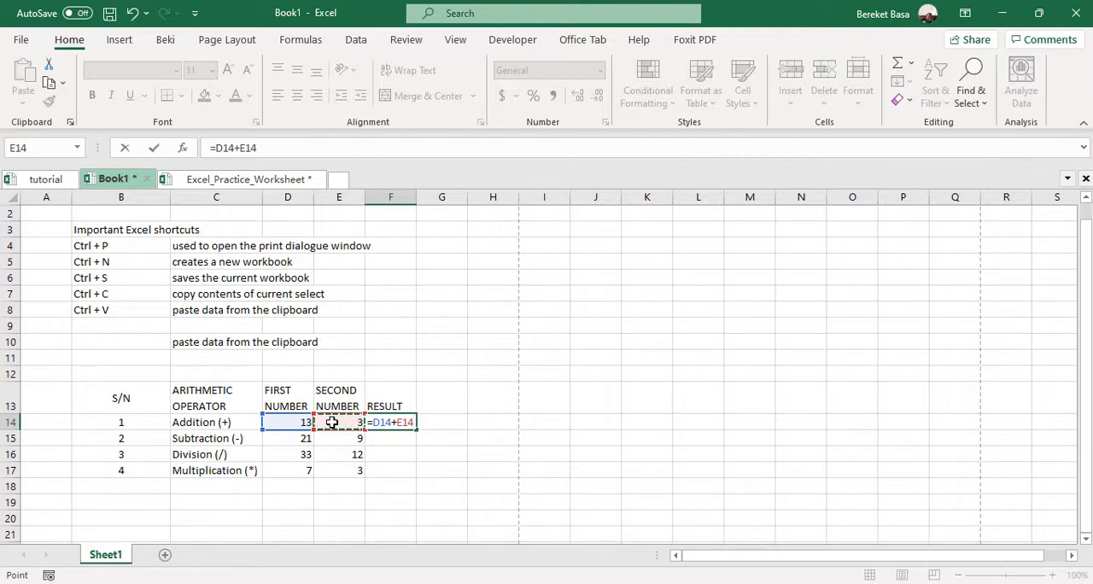
key("Return")
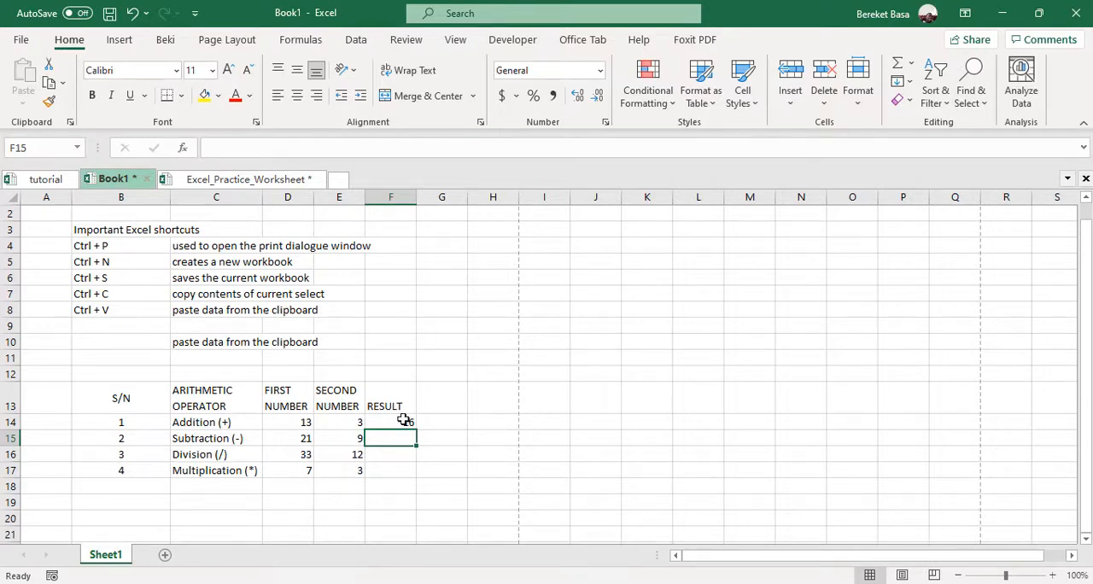
Fill the addition formula from F14 down to F17 and undo the fill
left_click(408, 424)
left_click_drag(416, 430, 418, 481)
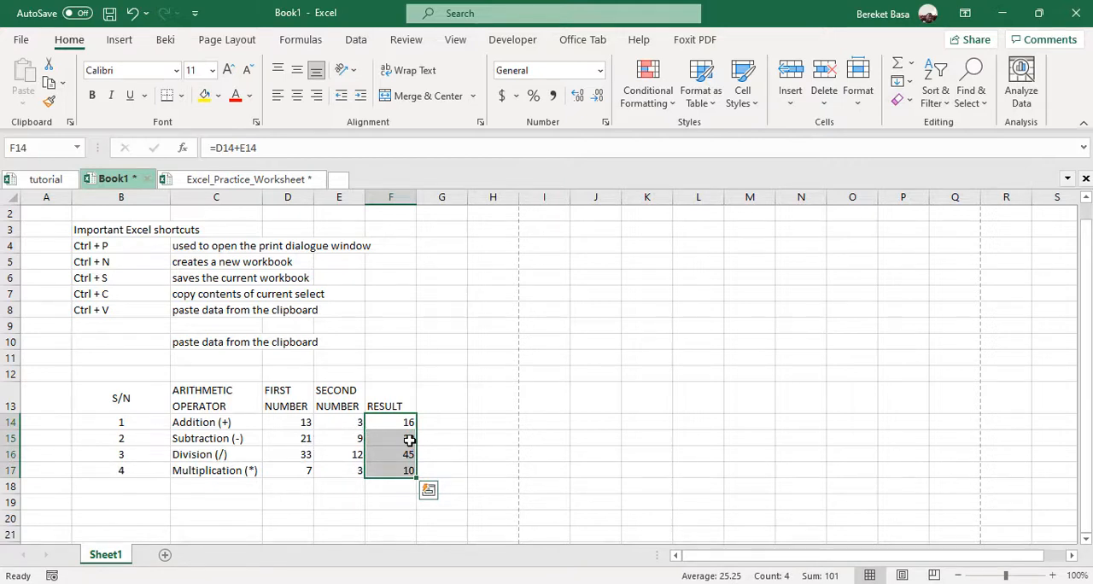
key("ctrl+z")
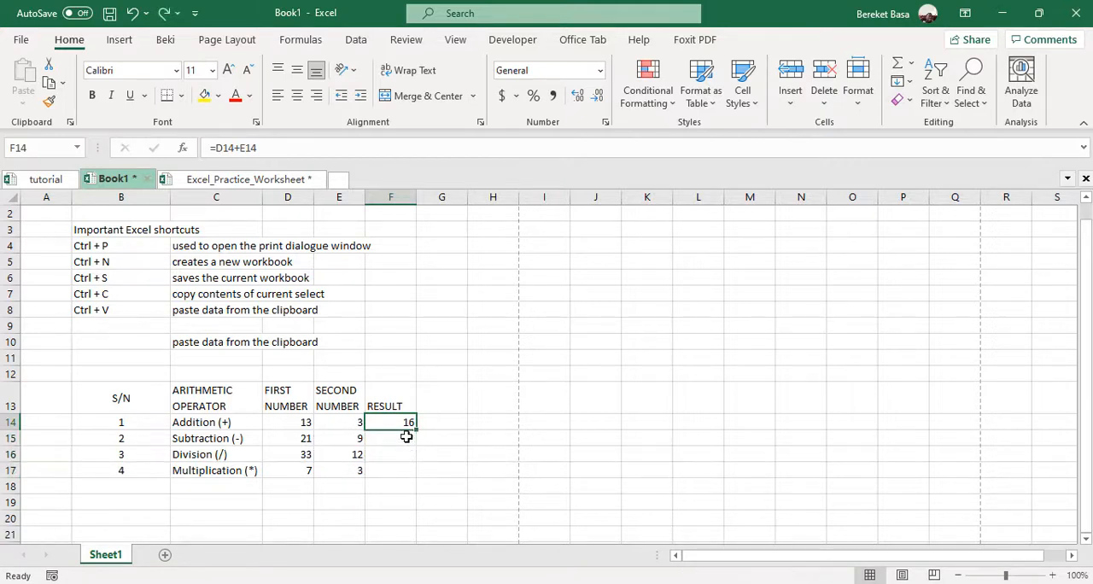
Enter the subtraction formula =D15-E15 in cell F15
left_click(401, 438)
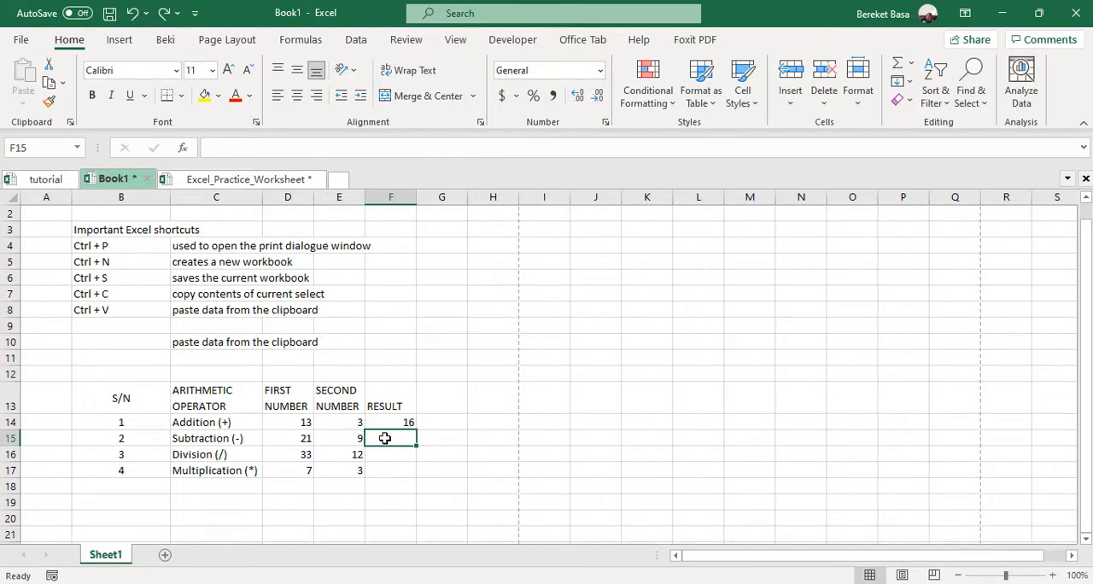
type("=")
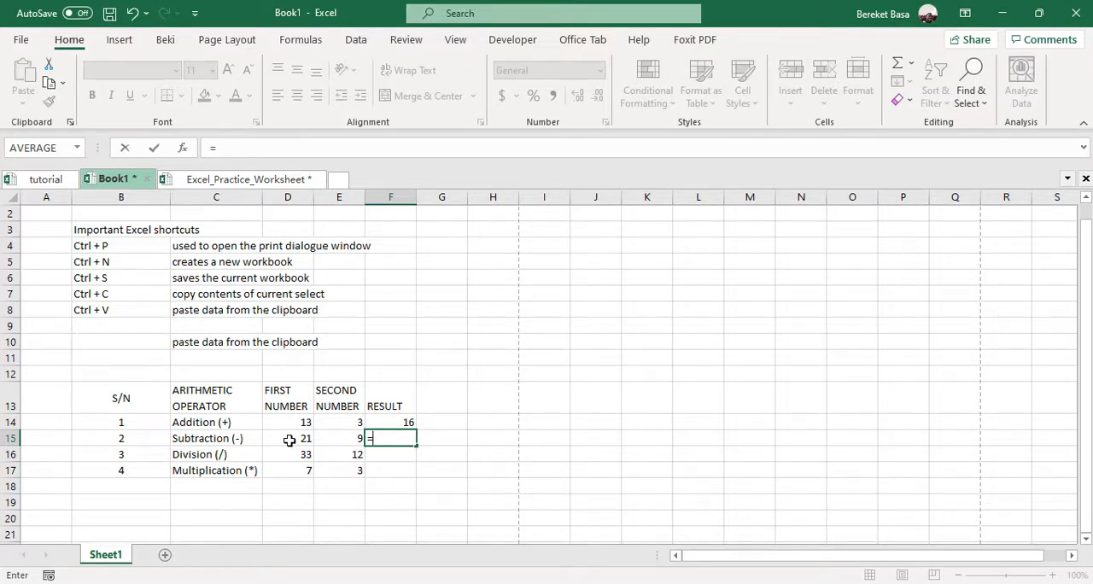
left_click(289, 439)
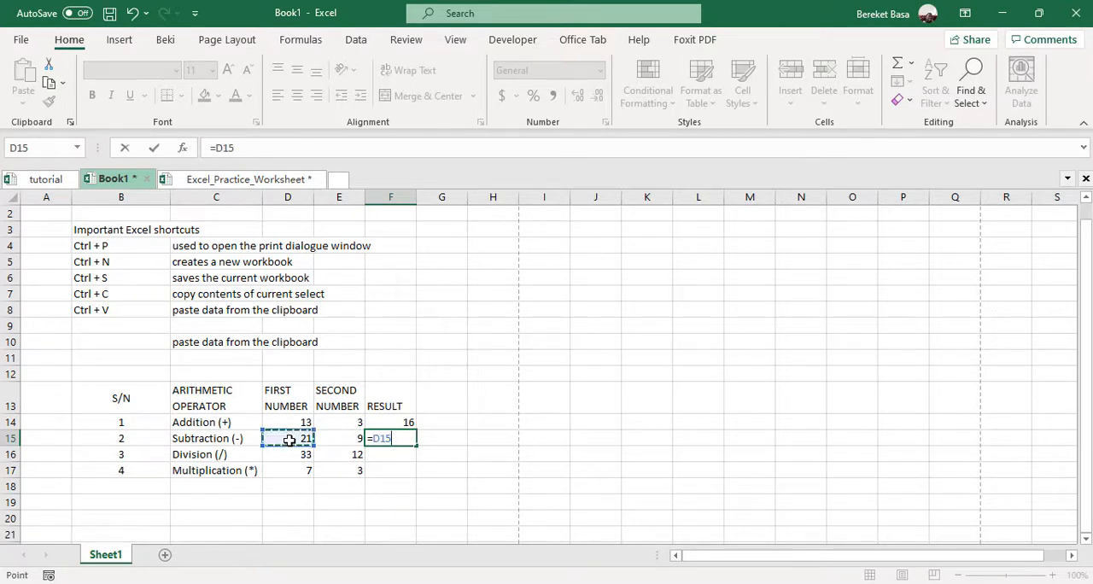
type("-")
left_click(348, 439)
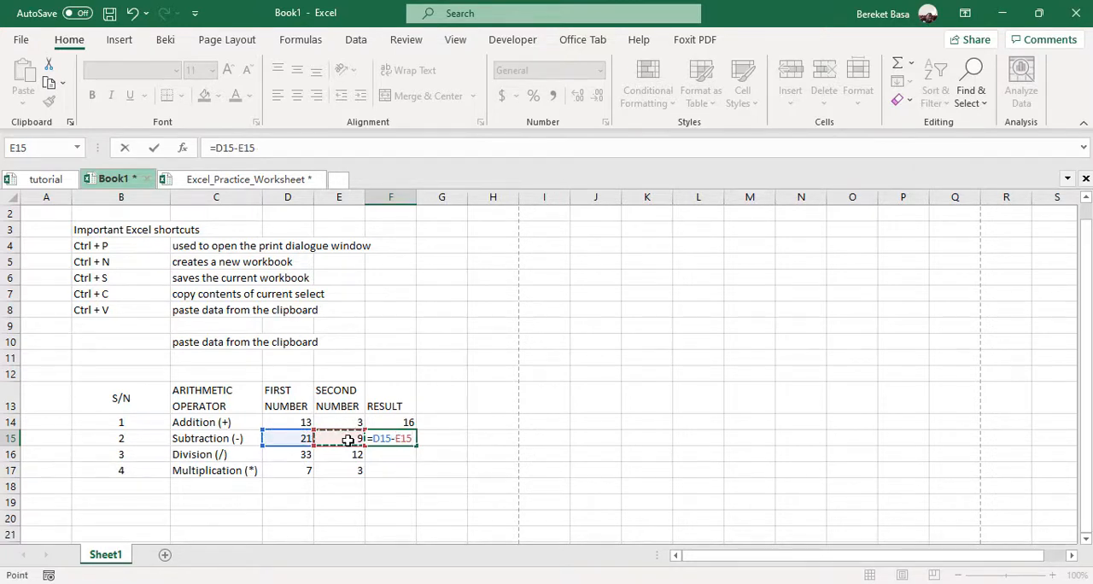
key("Return")
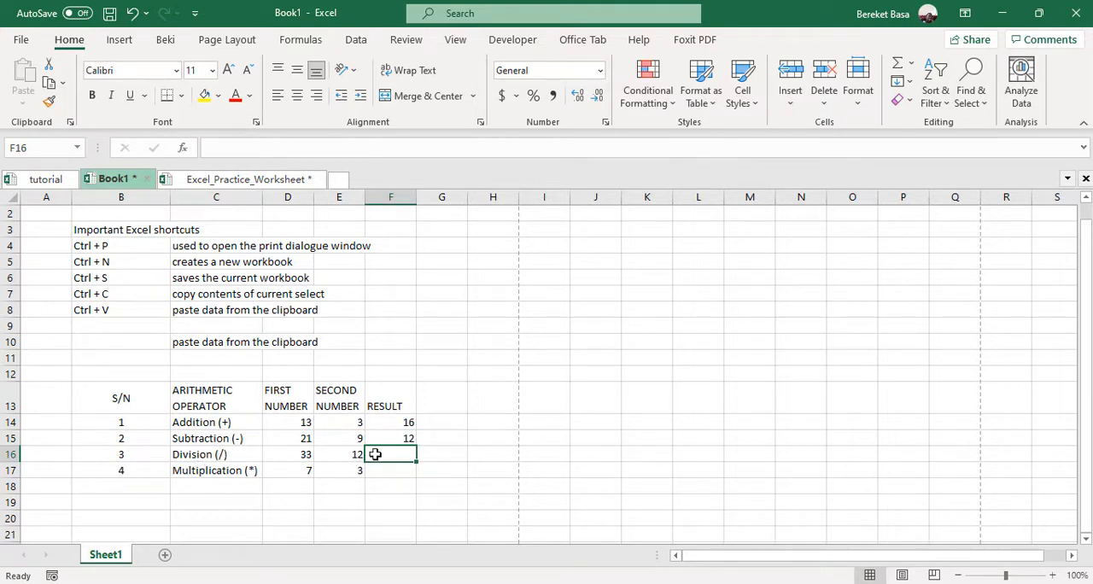
Enter the division formula =D16/E16 in cell F16
type("=")
left_click(292, 455)
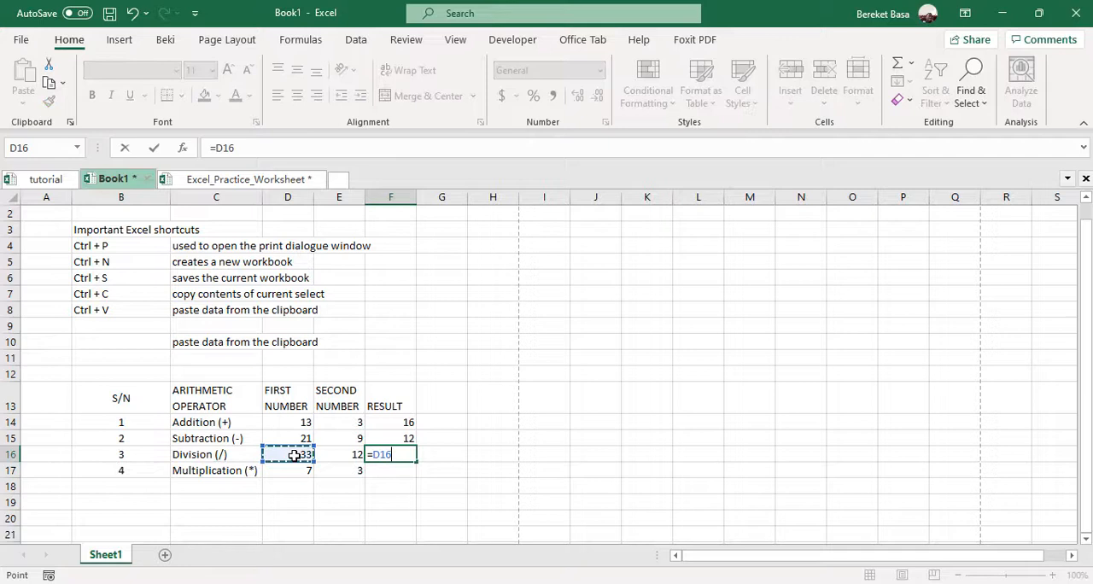
type("/")
left_click(334, 457)
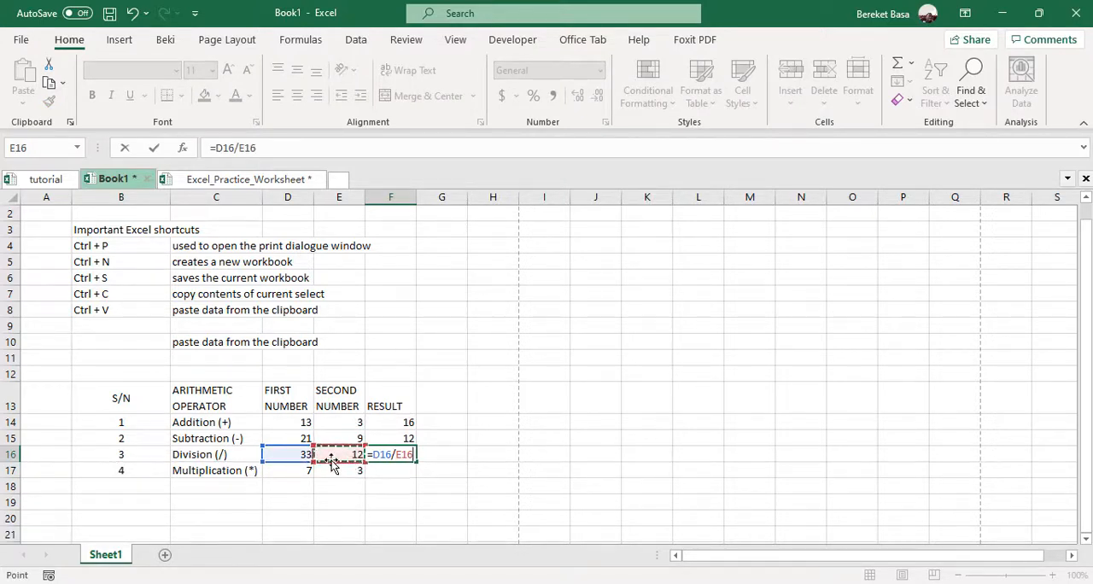
key("Return")
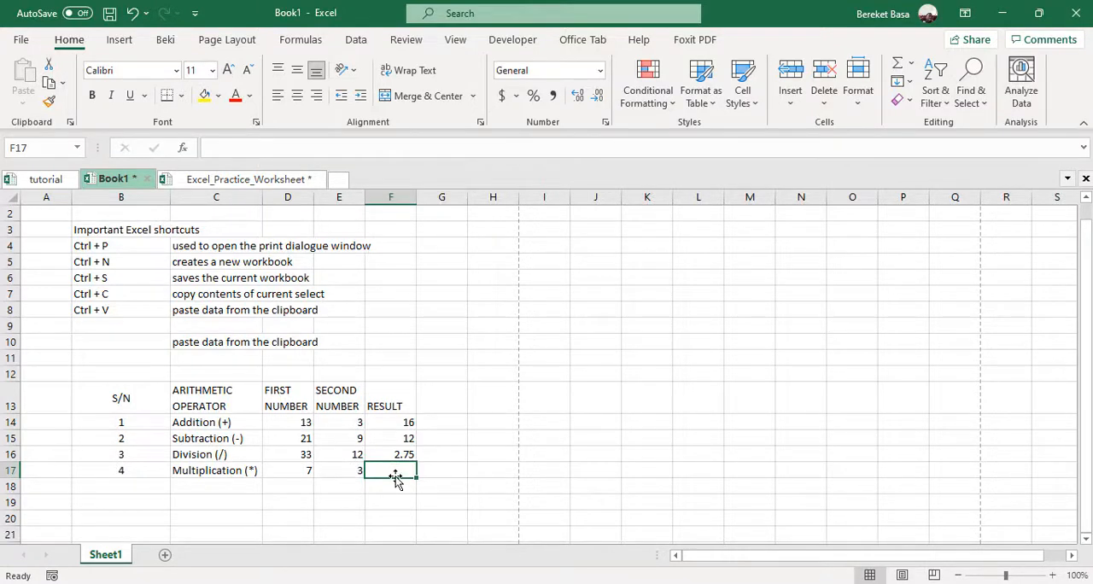
Enter the multiplication formula =D17*E17 in cell F17 and reselect that cell
type("=")
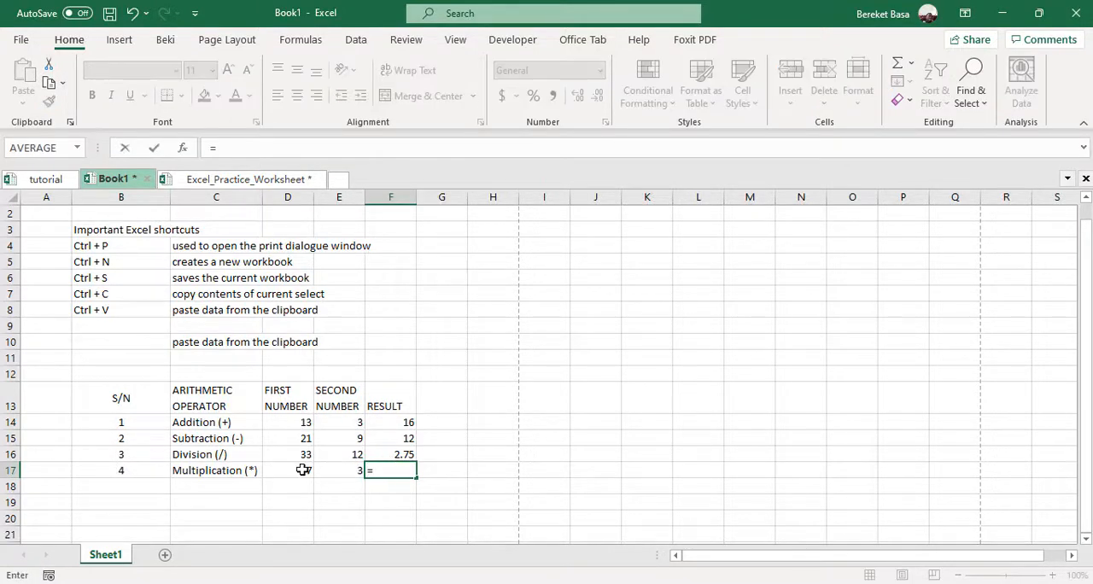
left_click(303, 470)
left_click(349, 472)
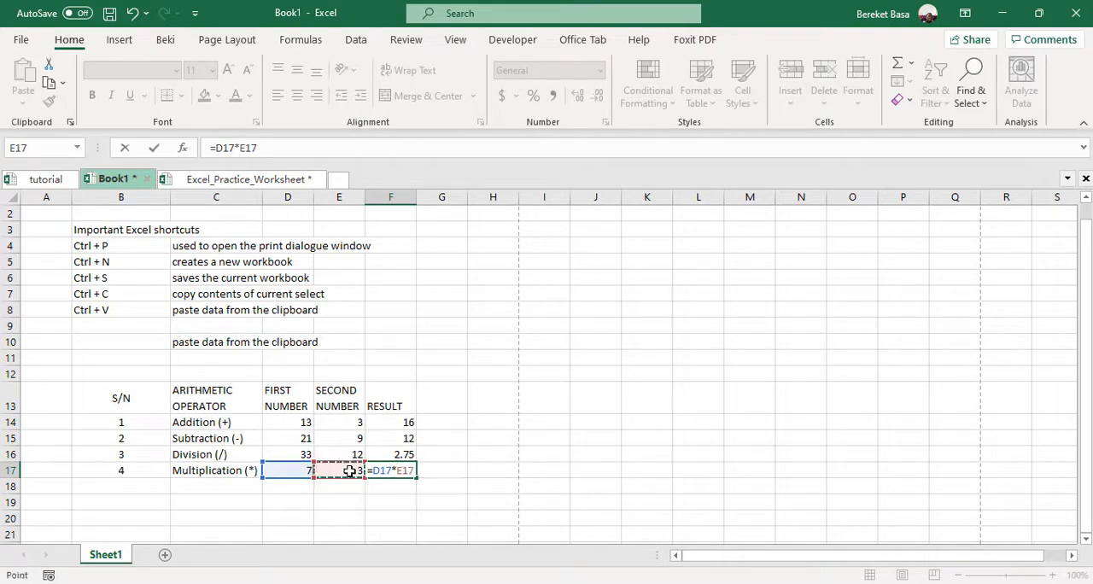
key("Return")
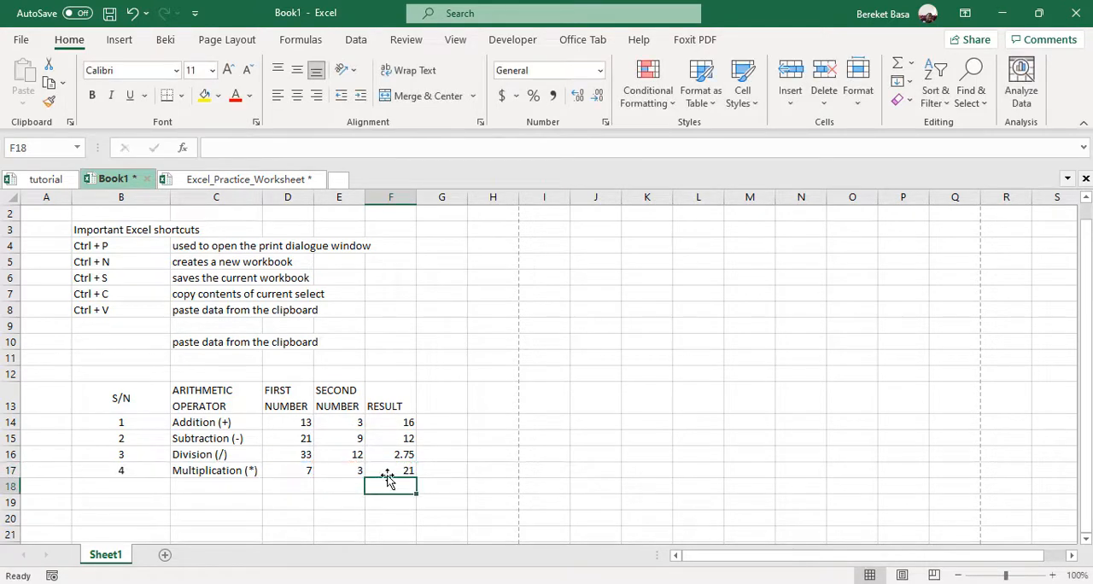
left_click(386, 466)
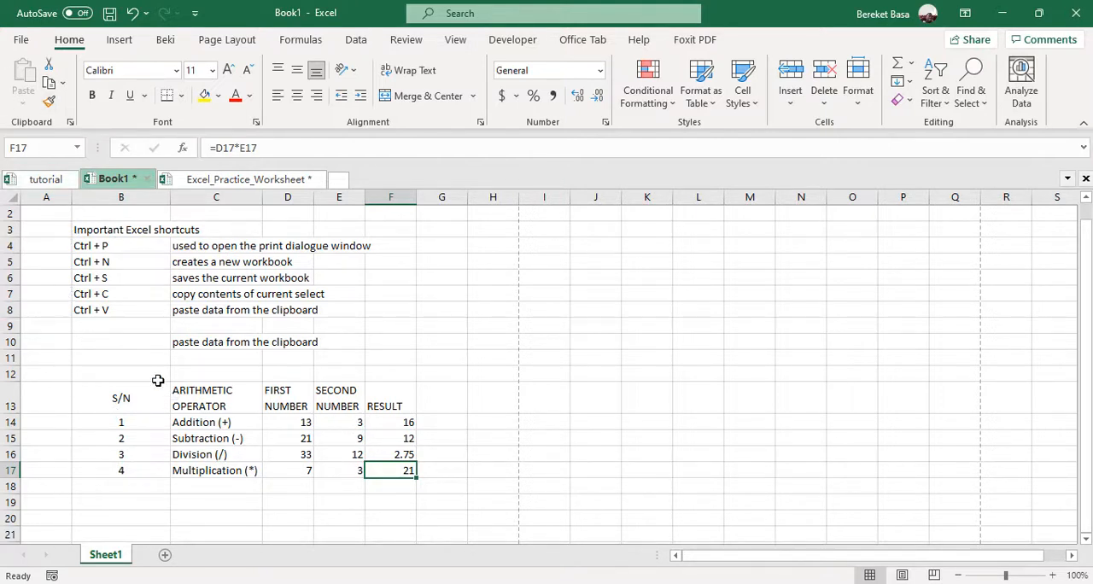
Check the sheet's print preview and return to the worksheet
key("ctrl+p")
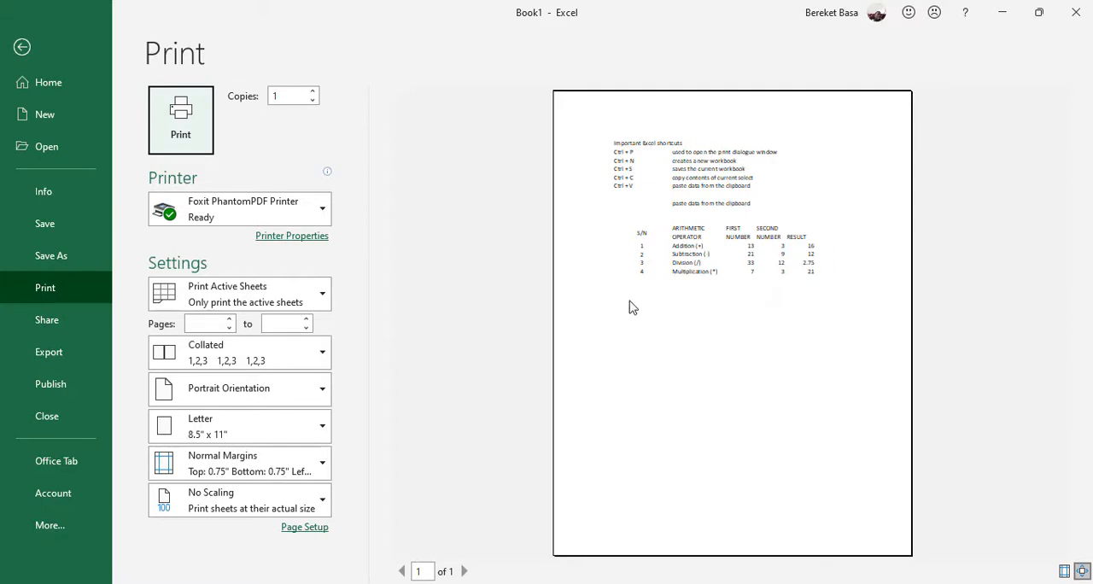
left_click(22, 47)
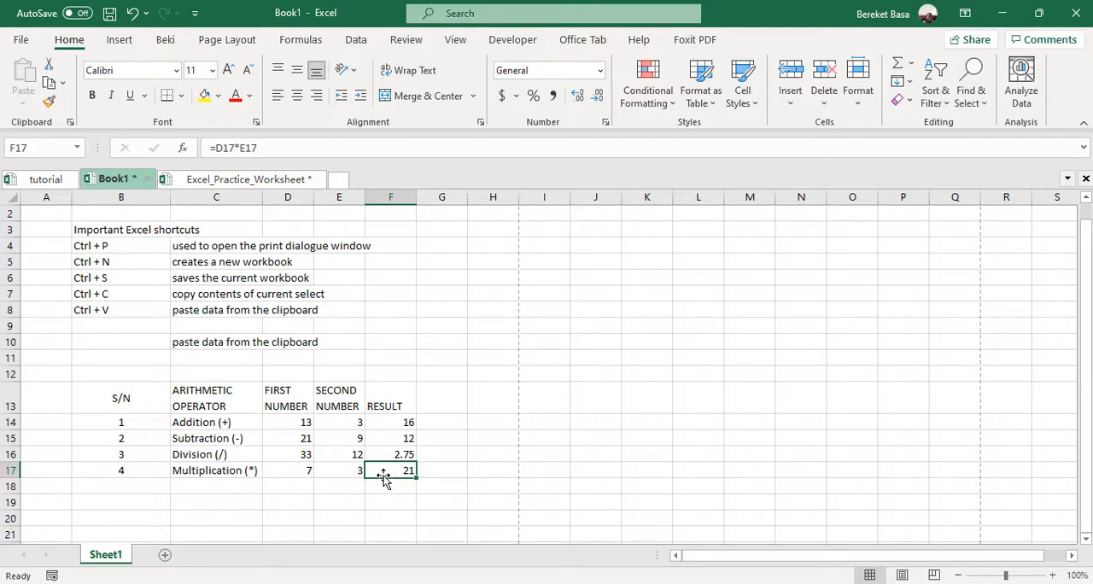
Apply Outside Borders to the arithmetic table in cells B13 to F17 and deselect it
left_click_drag(78, 390, 403, 471)
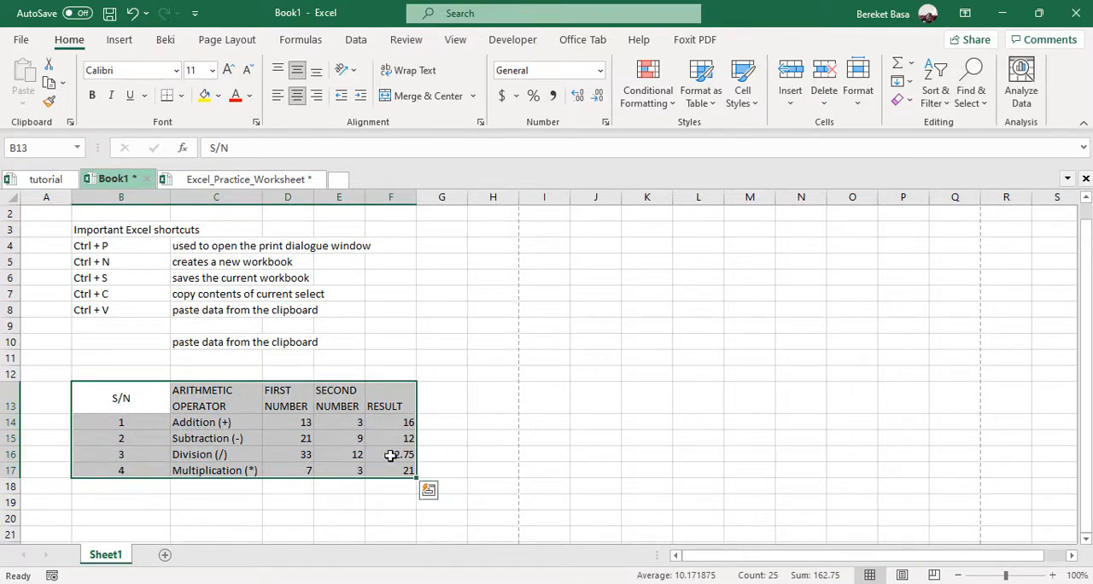
left_click(182, 96)
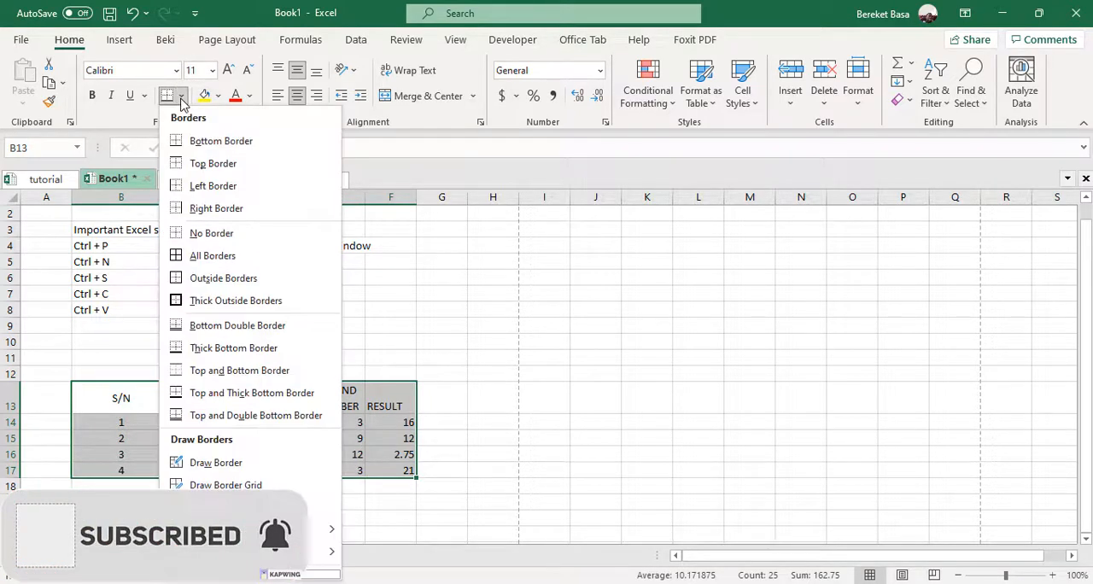
left_click(210, 287)
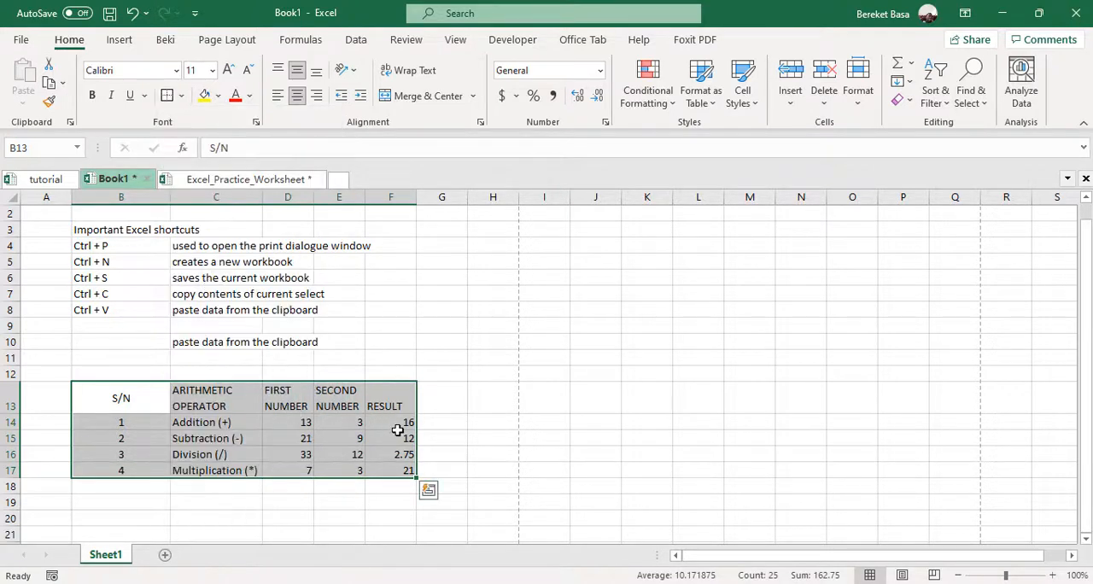
left_click(182, 97)
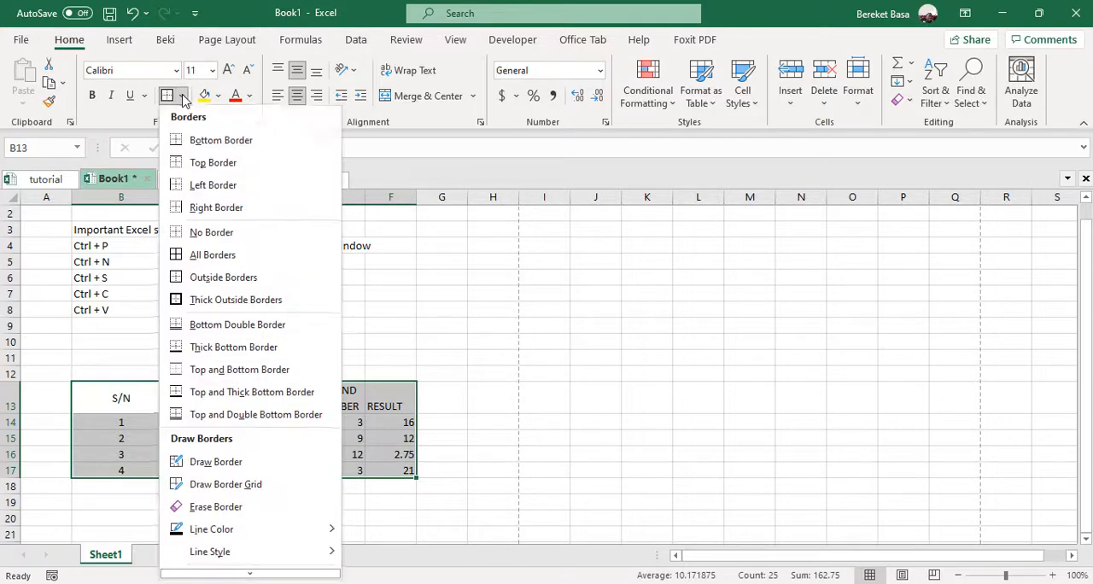
left_click(47, 407)
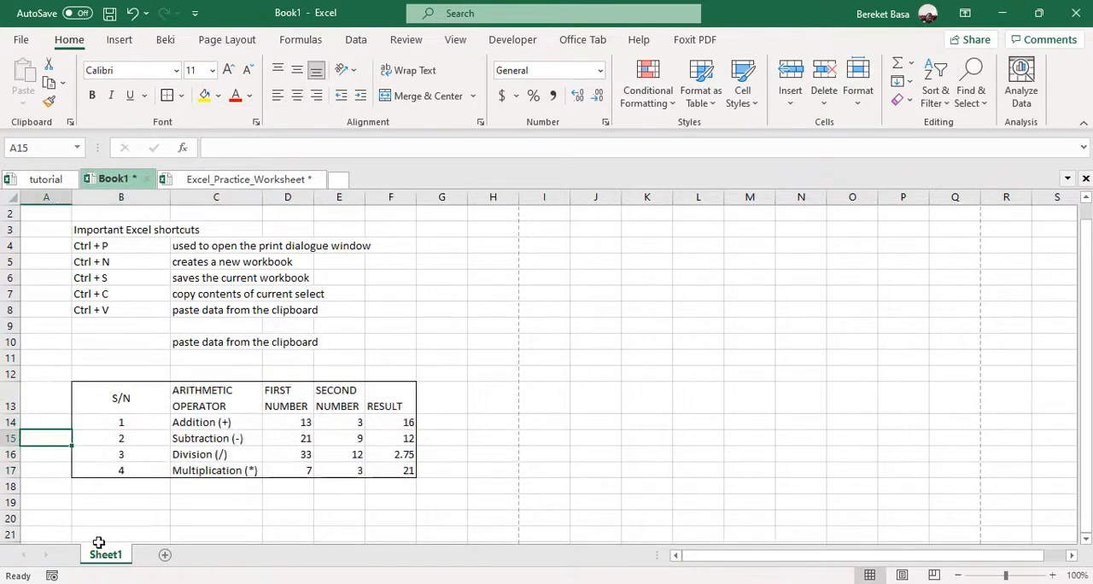
left_click(150, 499)
Apply All Borders to the arithmetic table in cells B13 to F17 and deselect it
left_click_drag(88, 394, 414, 471)
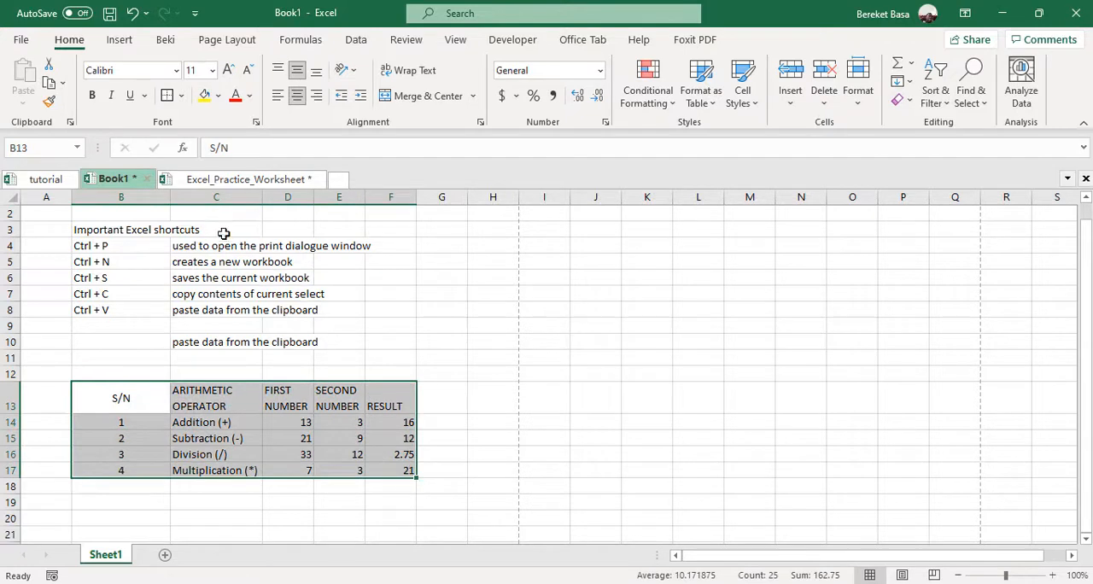
left_click(182, 96)
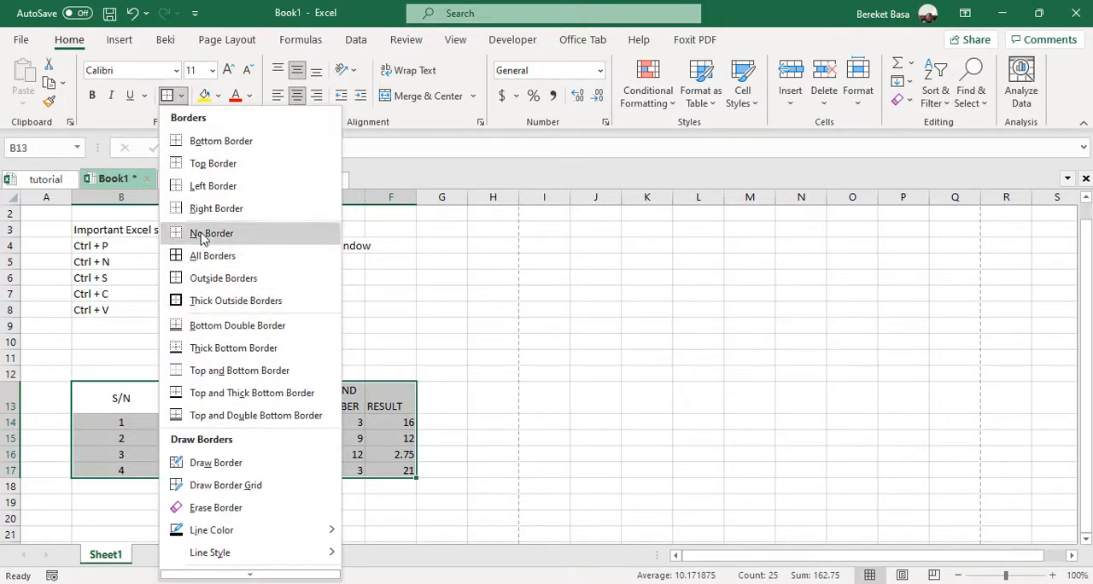
left_click(212, 256)
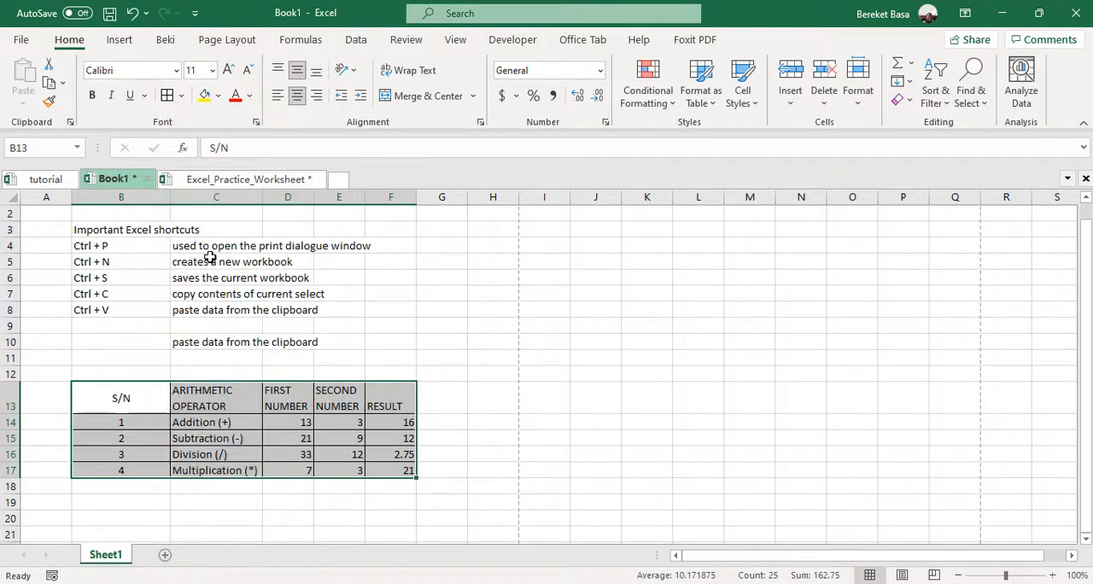
left_click(426, 344)
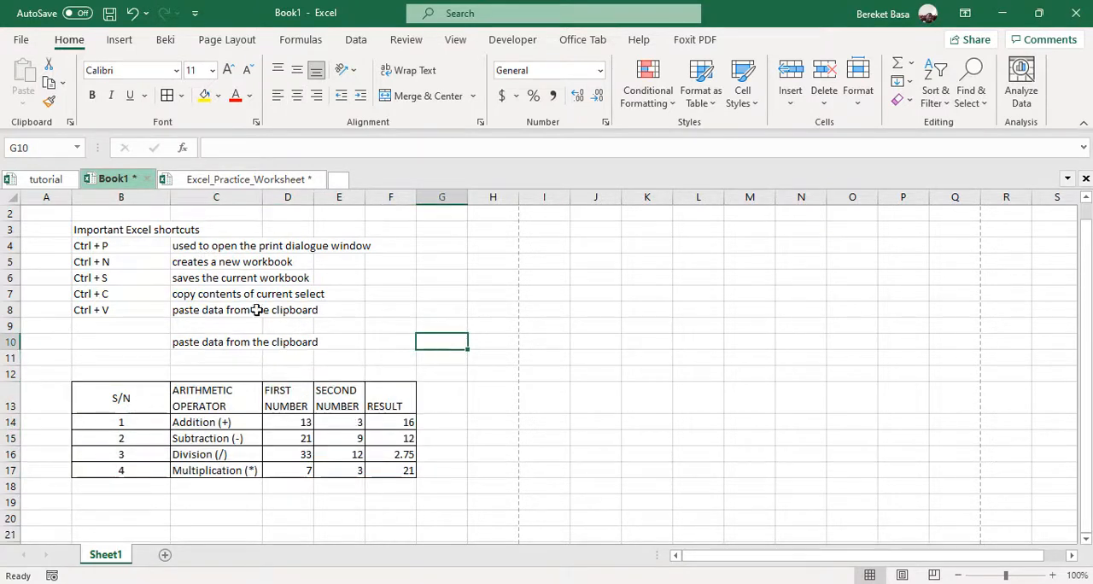
Check the bordered table in the sheet's print preview and return to the worksheet
left_click(21, 39)
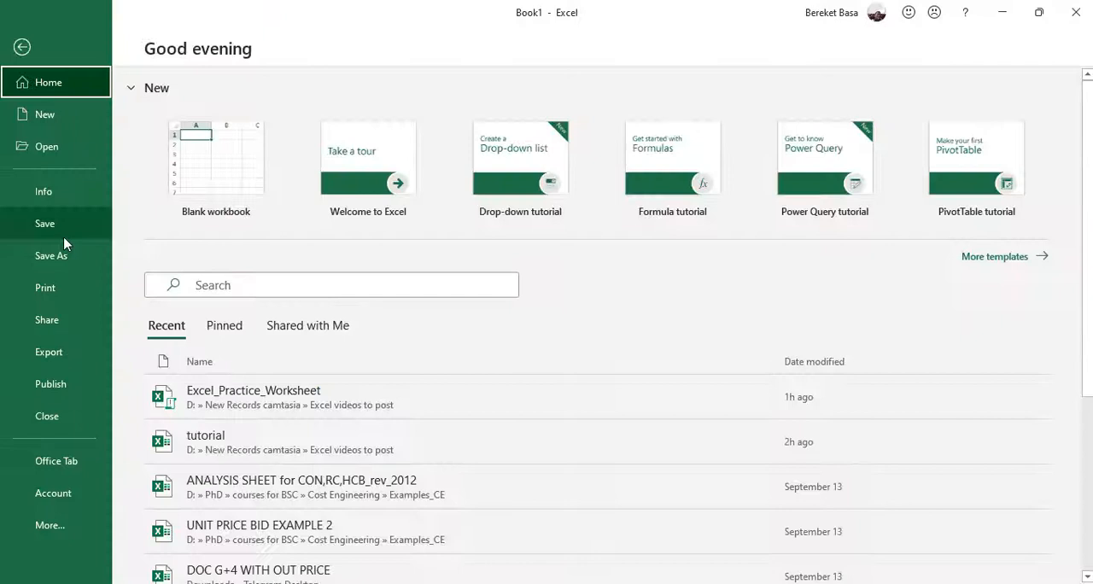
left_click(60, 293)
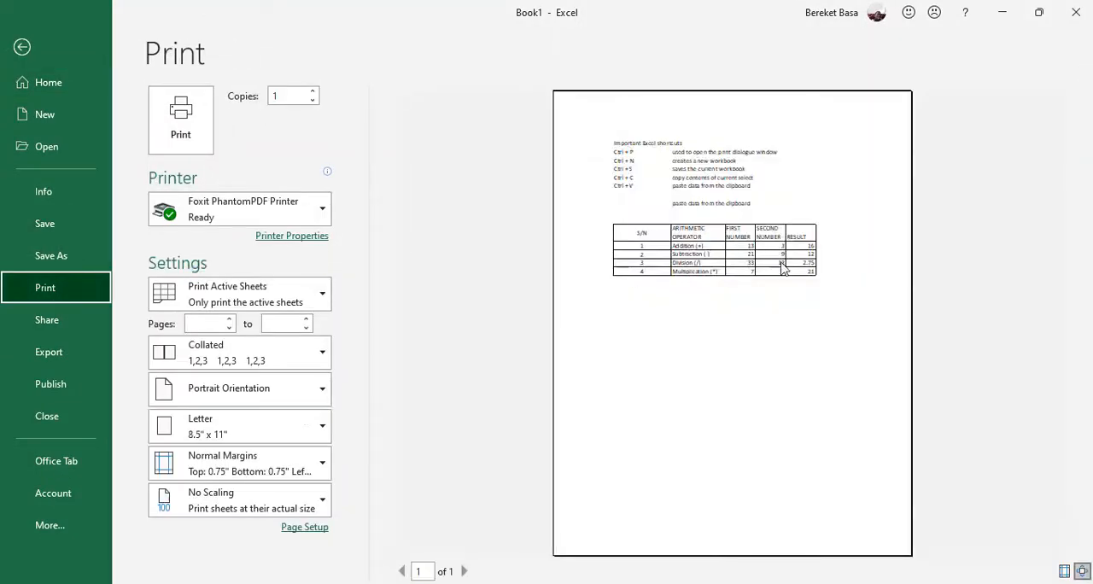
left_click(23, 48)
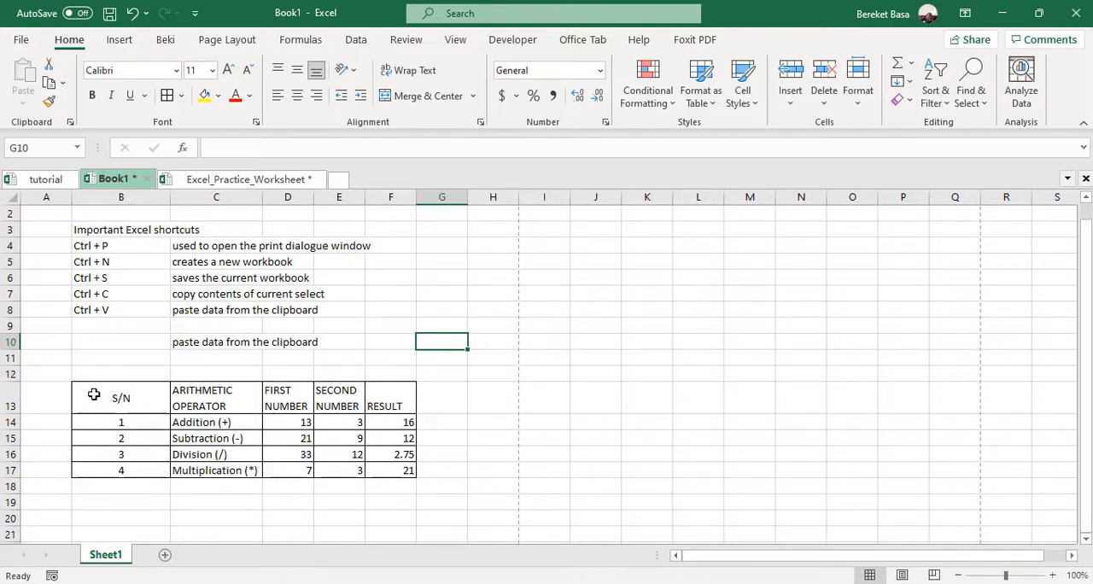
Make the table's header row in cells B13 to F13 bold with the standard green font color
left_click_drag(93, 394, 388, 390)
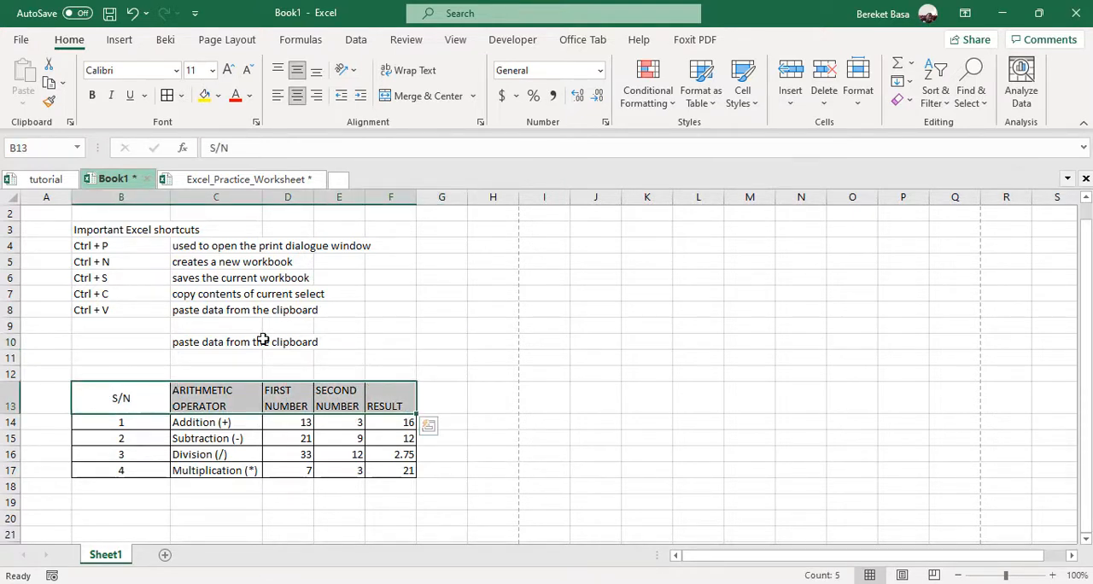
left_click(94, 96)
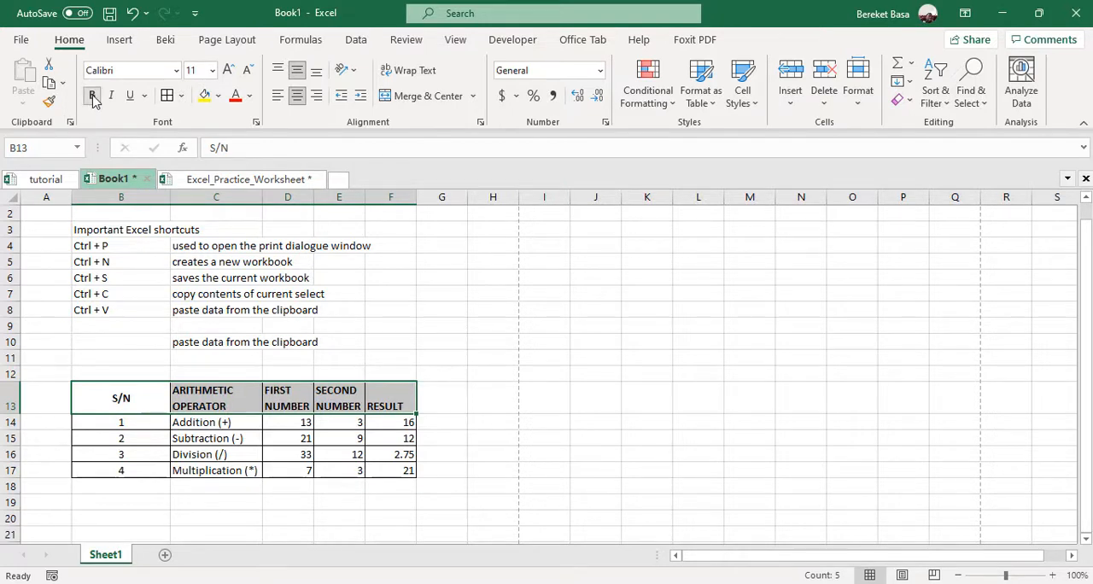
left_click(220, 97)
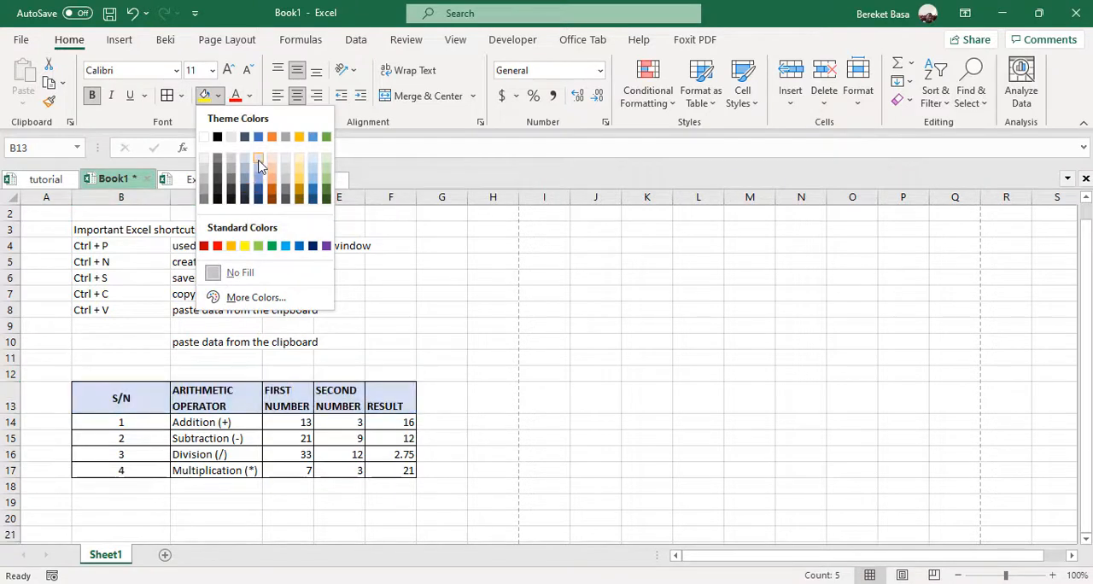
left_click(249, 96)
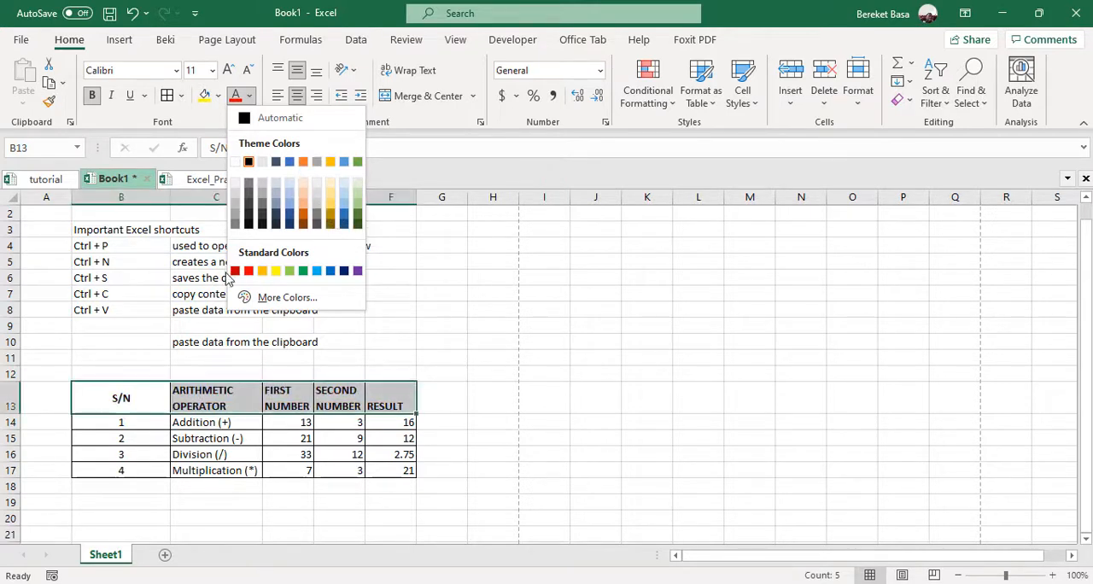
left_click(303, 271)
left_click(193, 437)
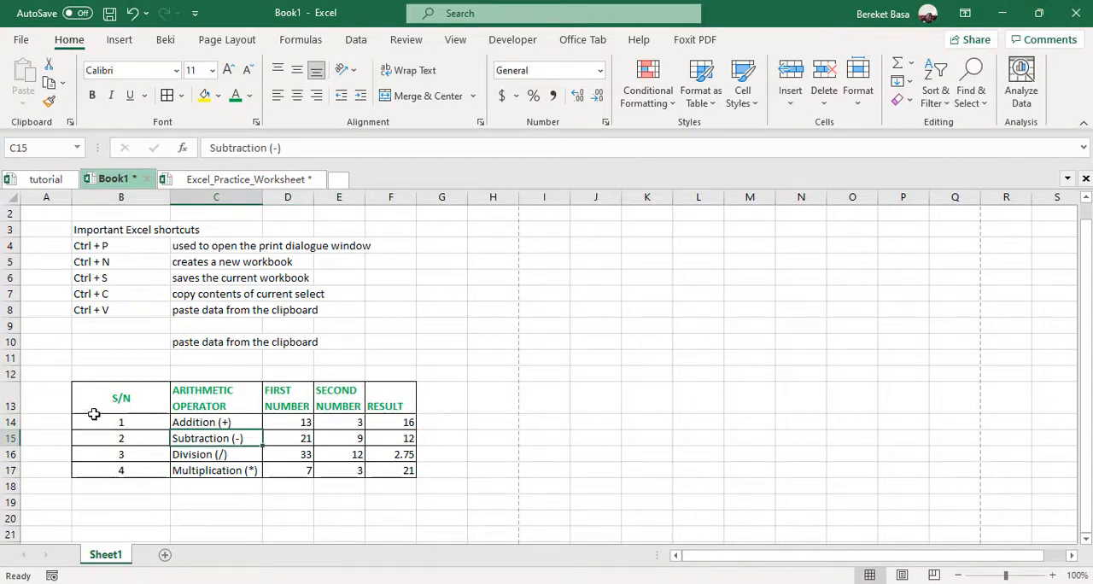
Increase the font size of the header row in cells B13 to F13 to 12 and deselect it
left_click_drag(93, 406, 373, 401)
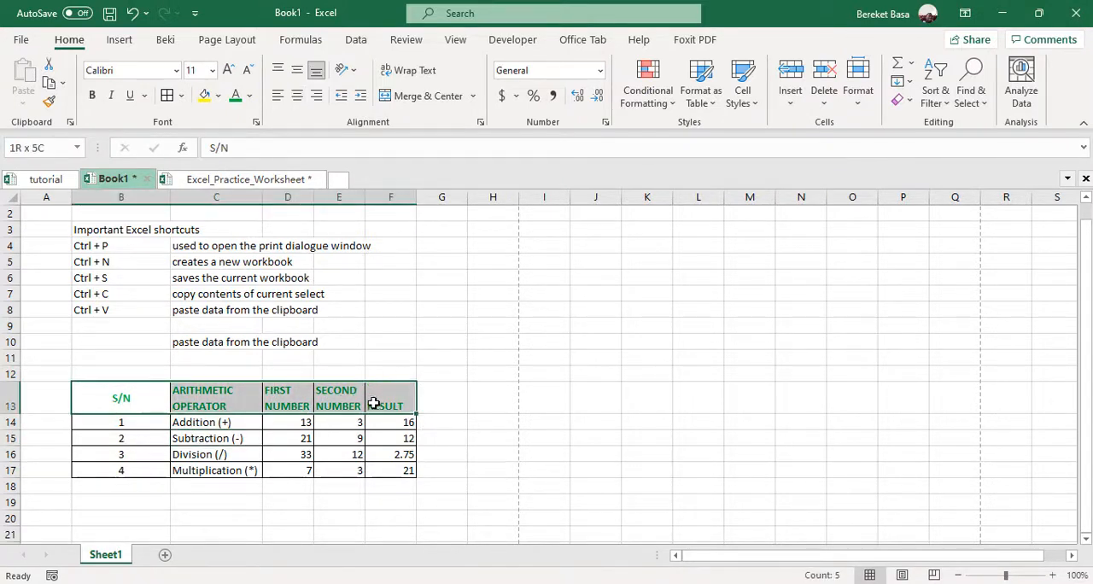
left_click(228, 70)
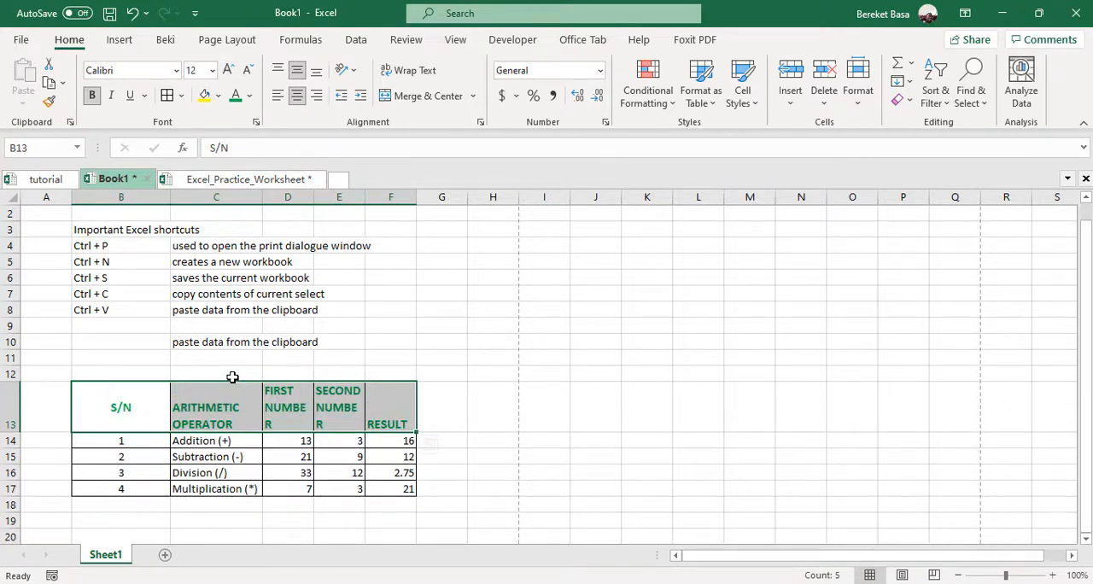
left_click(351, 323)
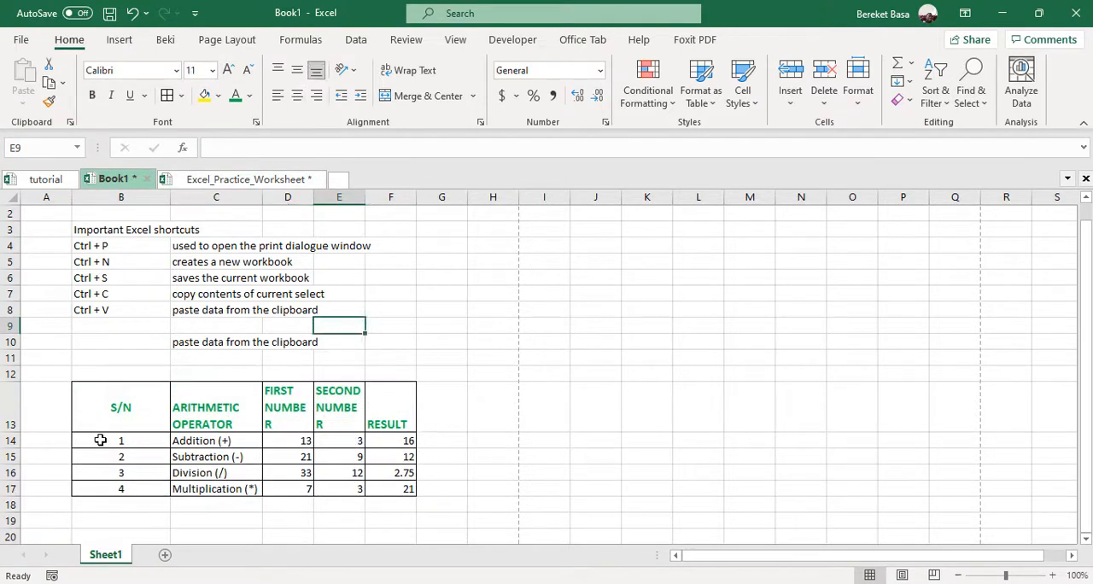
Try increasing and decreasing the indent of the S/N heading in cell B13, then indent it five levels
left_click(118, 407)
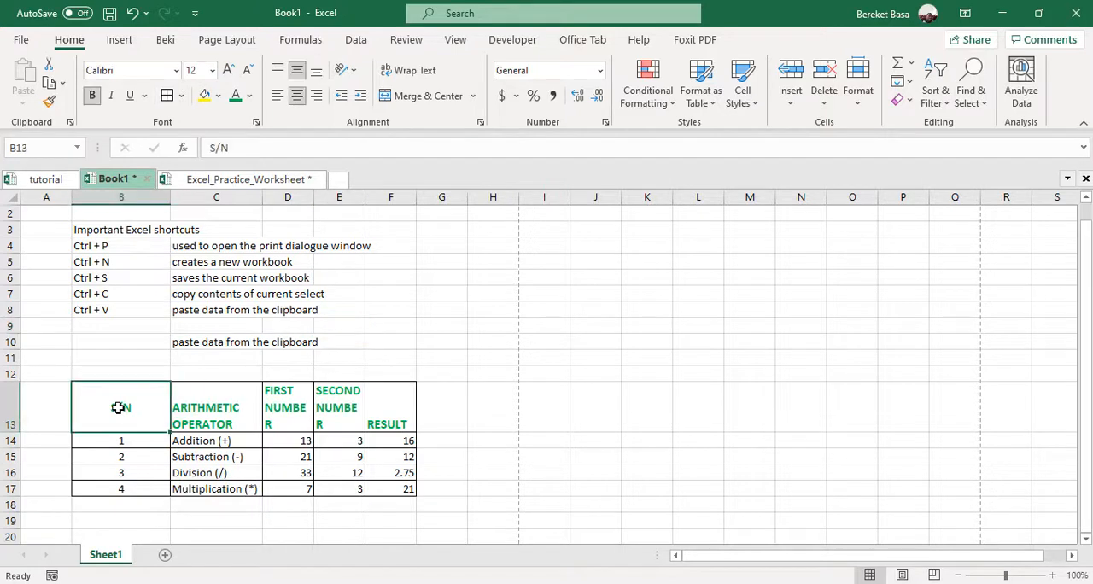
left_click(361, 101)
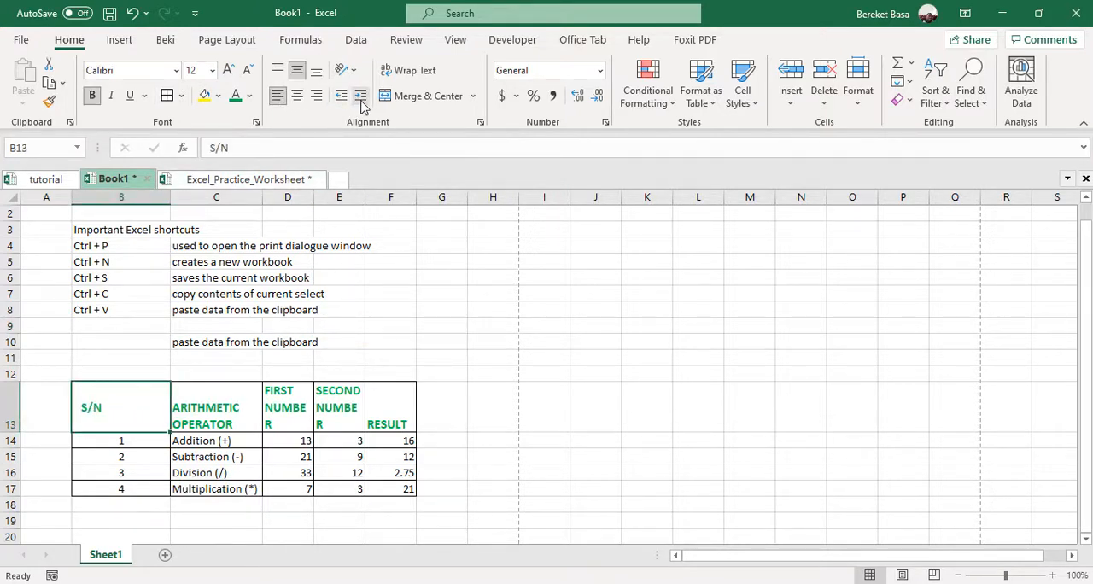
left_click(344, 98)
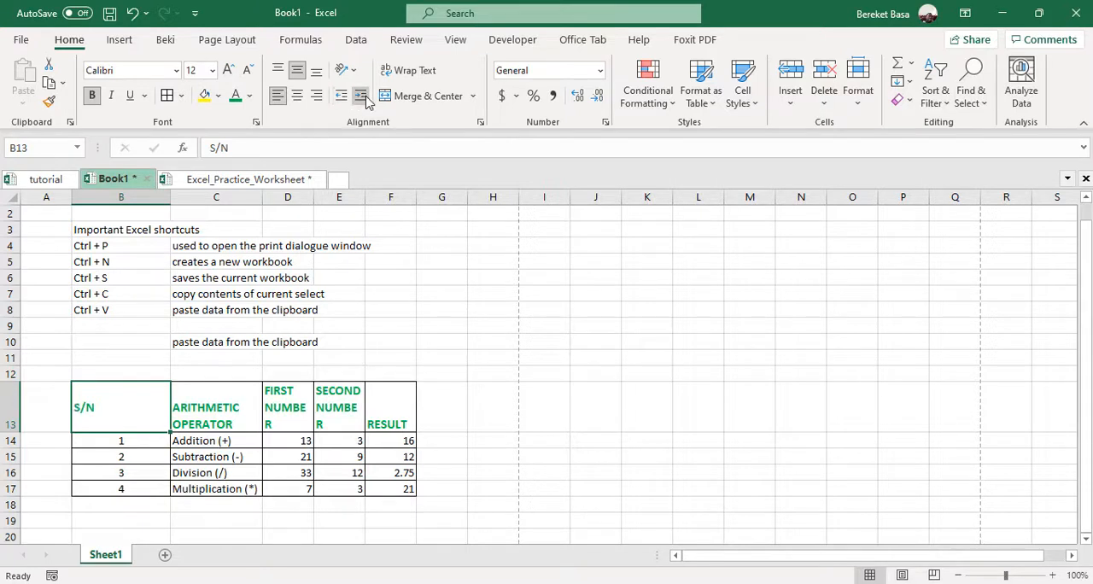
left_click(365, 96)
left_click(365, 101)
left_click(365, 103)
left_click(366, 102)
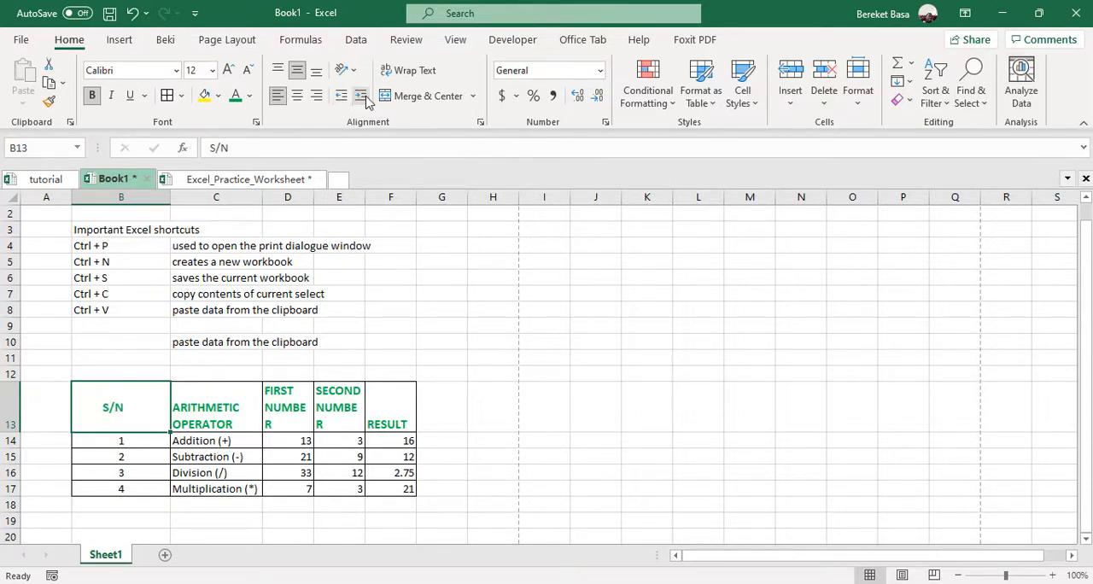
left_click(365, 103)
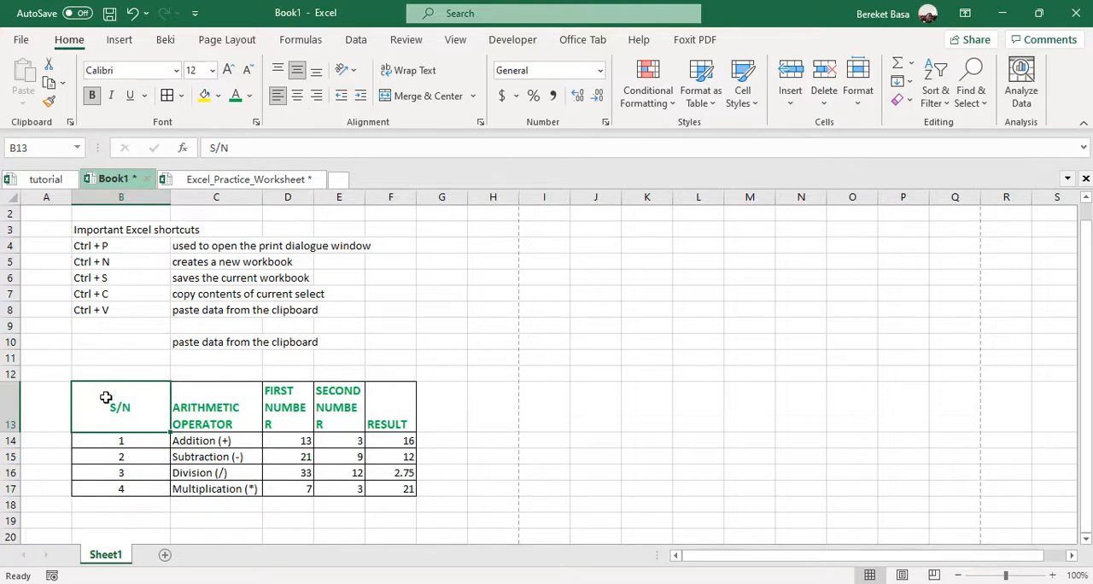
Increase the indent of the S/N column in cells B13 to B17 by two levels and deselect it
left_click_drag(108, 402, 112, 489)
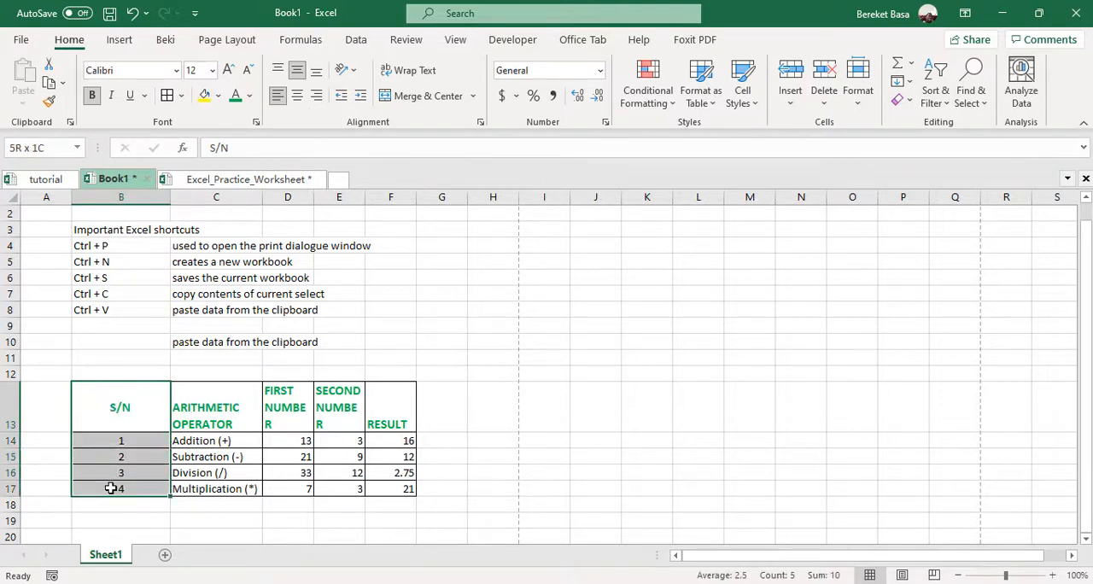
left_click(360, 98)
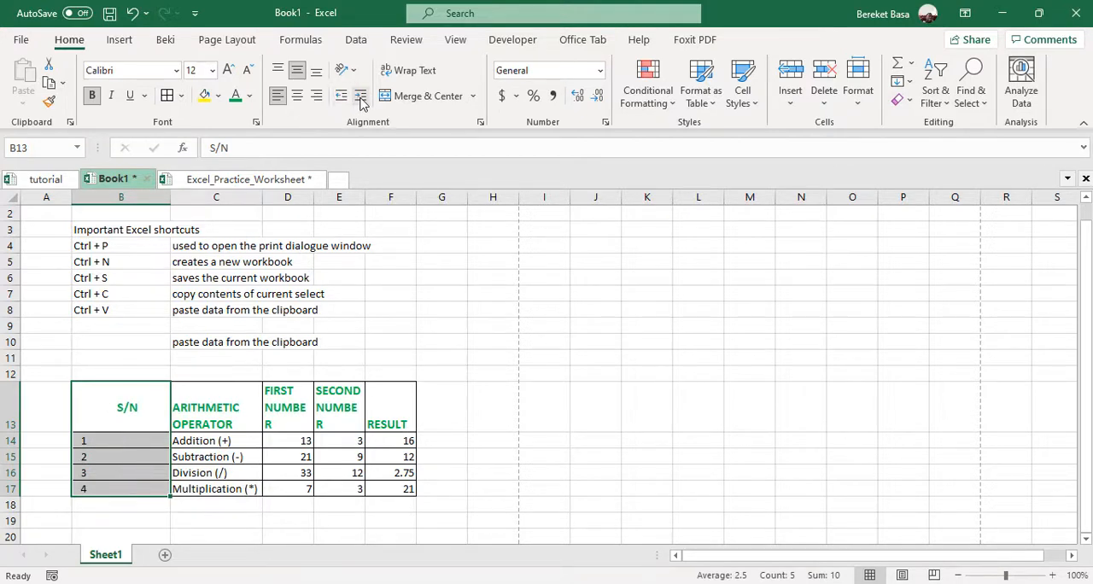
left_click(360, 98)
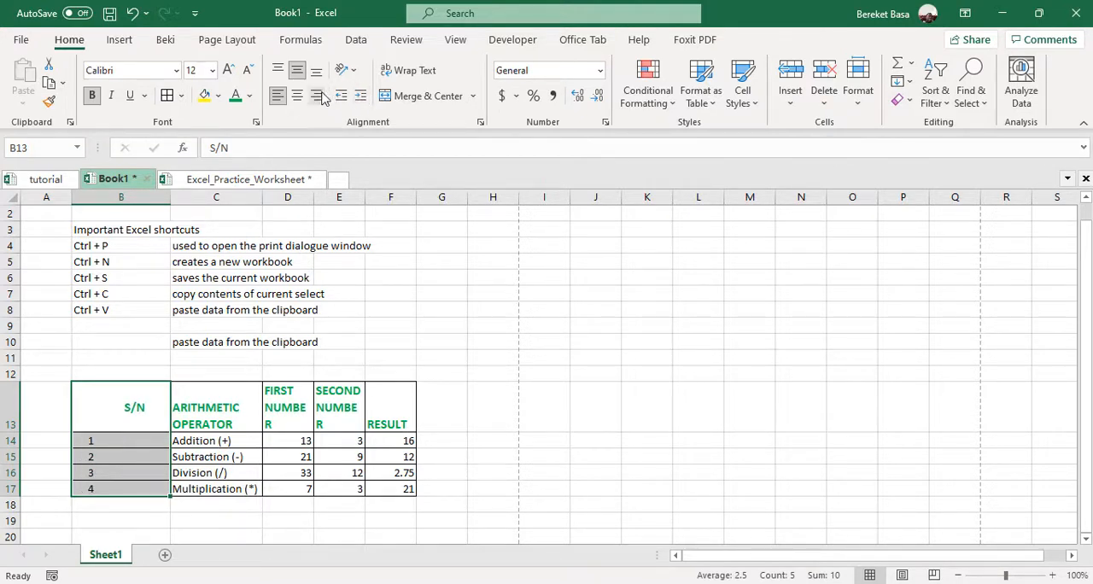
left_click(410, 324)
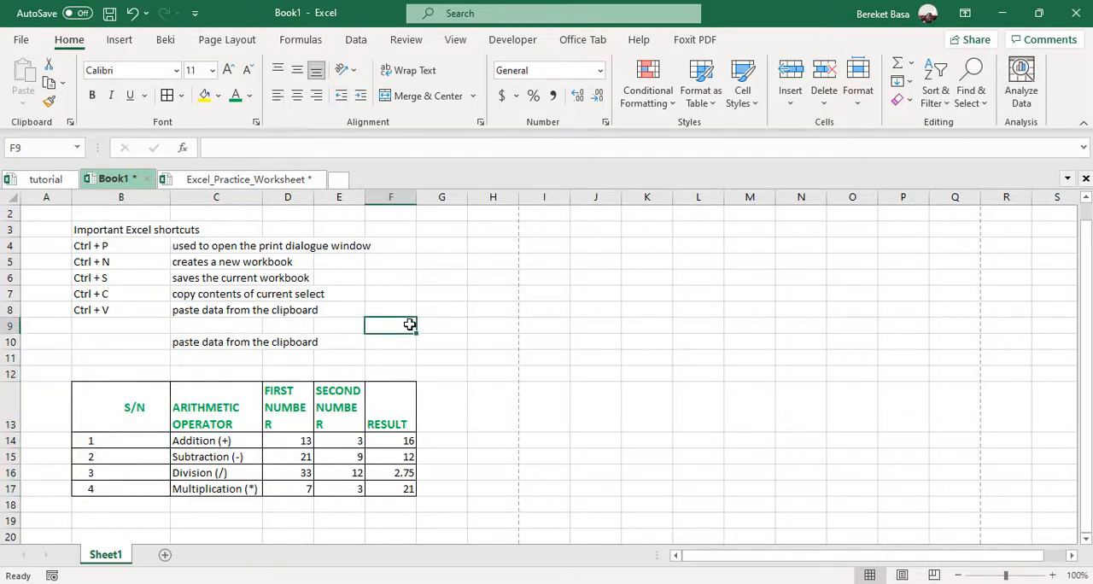
left_click(384, 410)
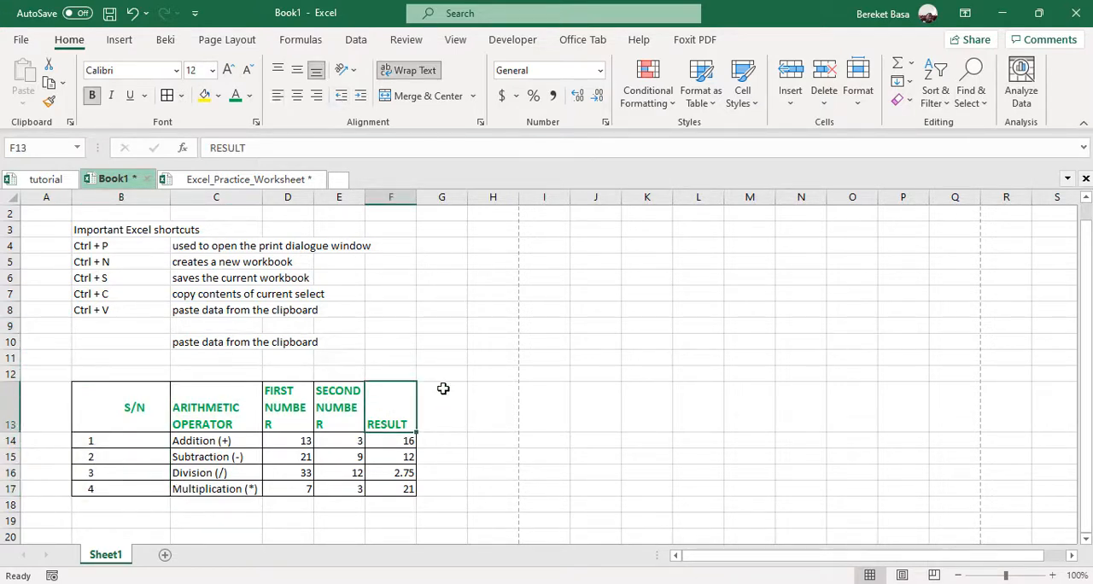
left_click(465, 437)
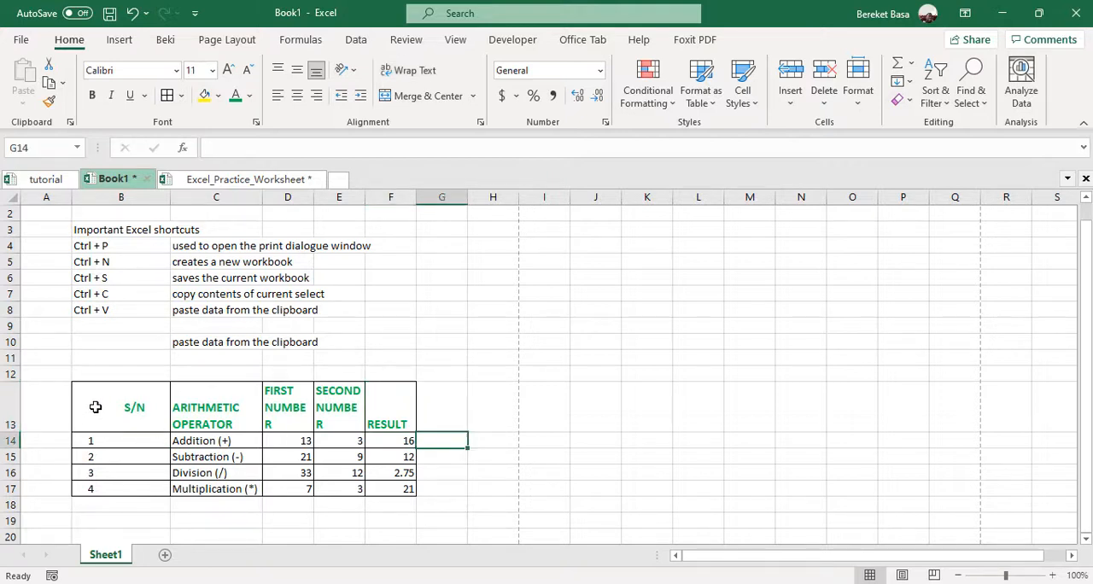
left_click_drag(96, 407, 385, 486)
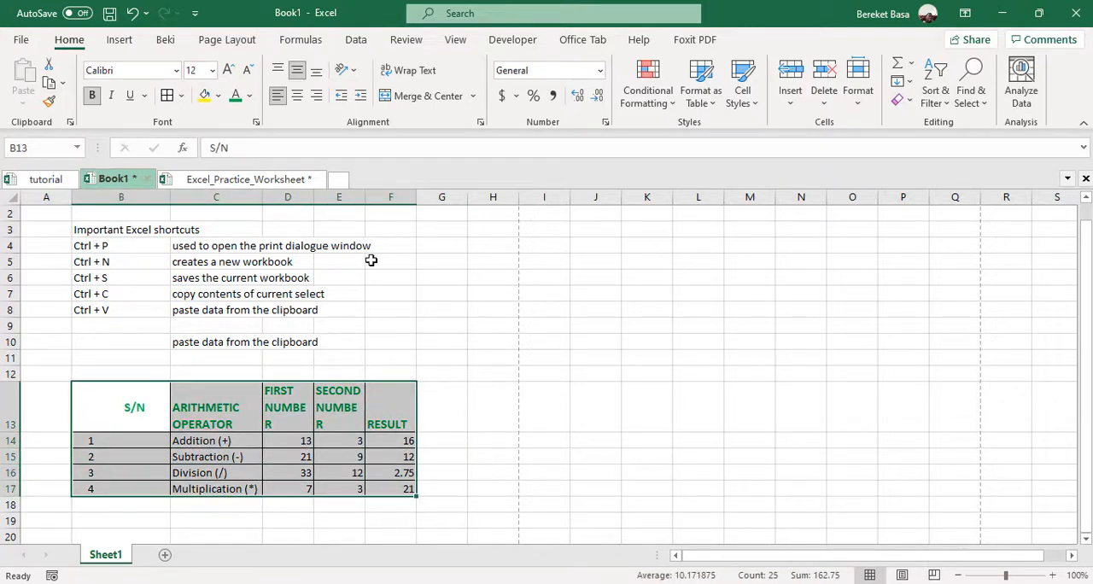
left_click(251, 96)
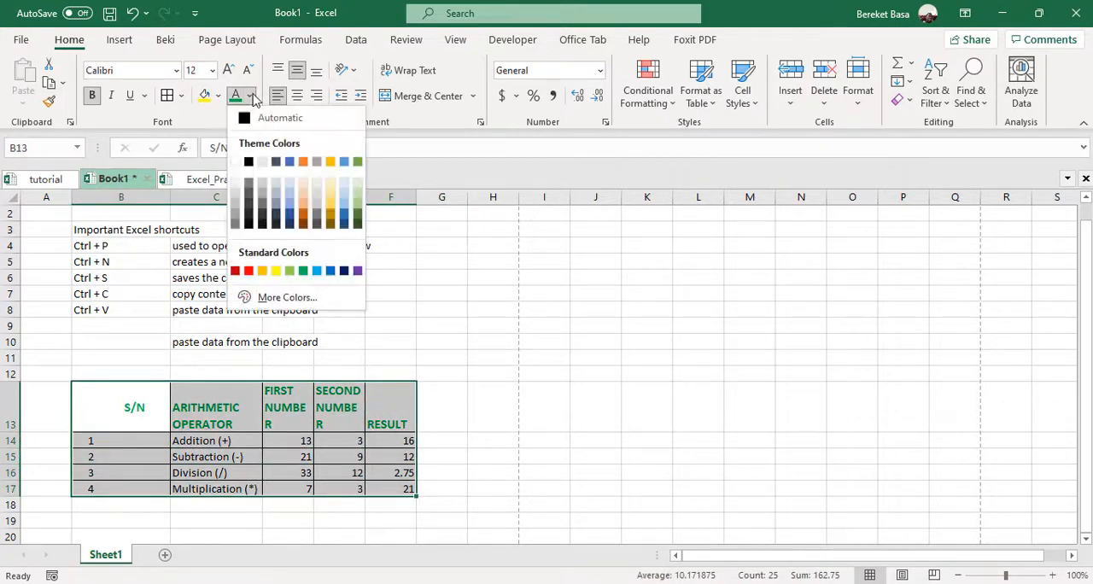
left_click(217, 96)
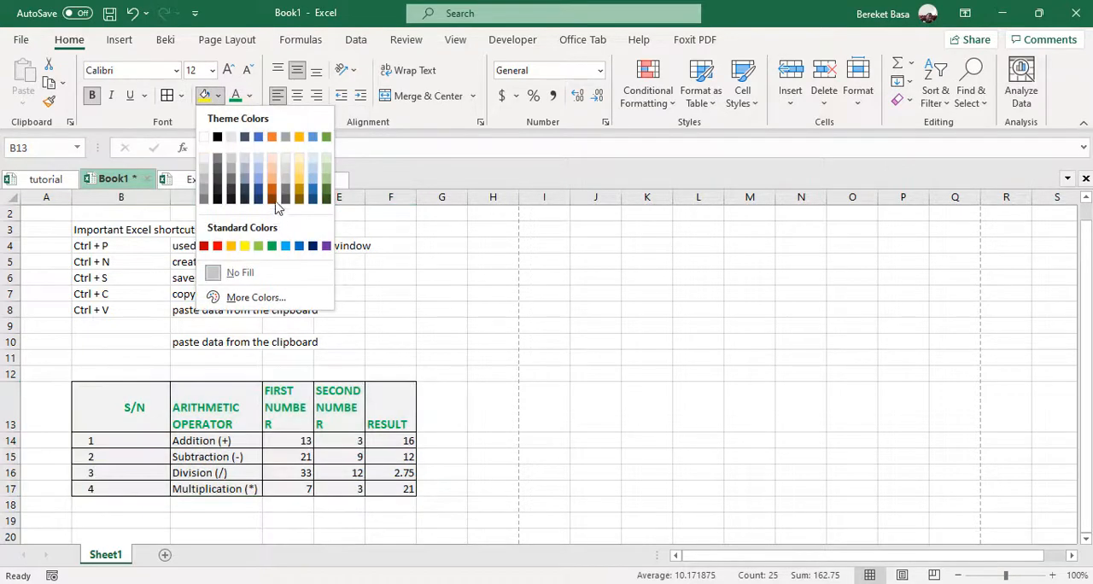
left_click(417, 296)
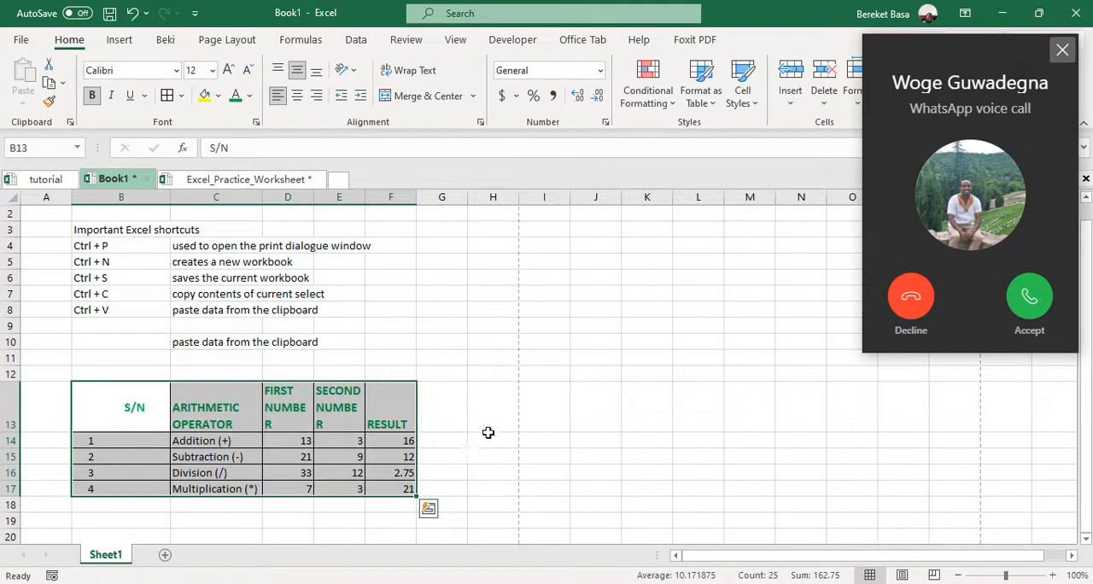
Decline the incoming WhatsApp voice call
left_click(910, 296)
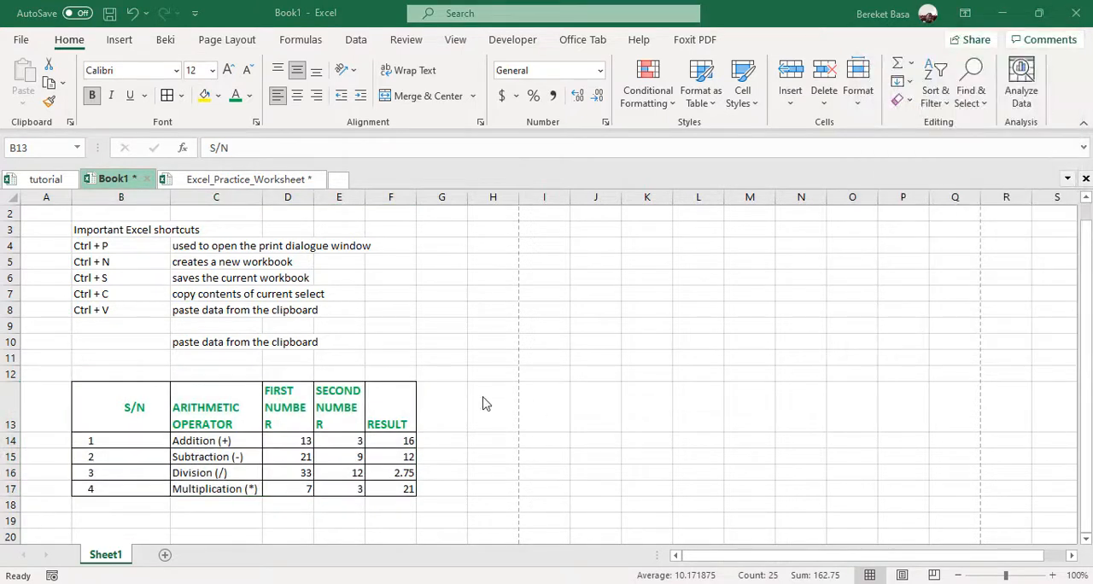